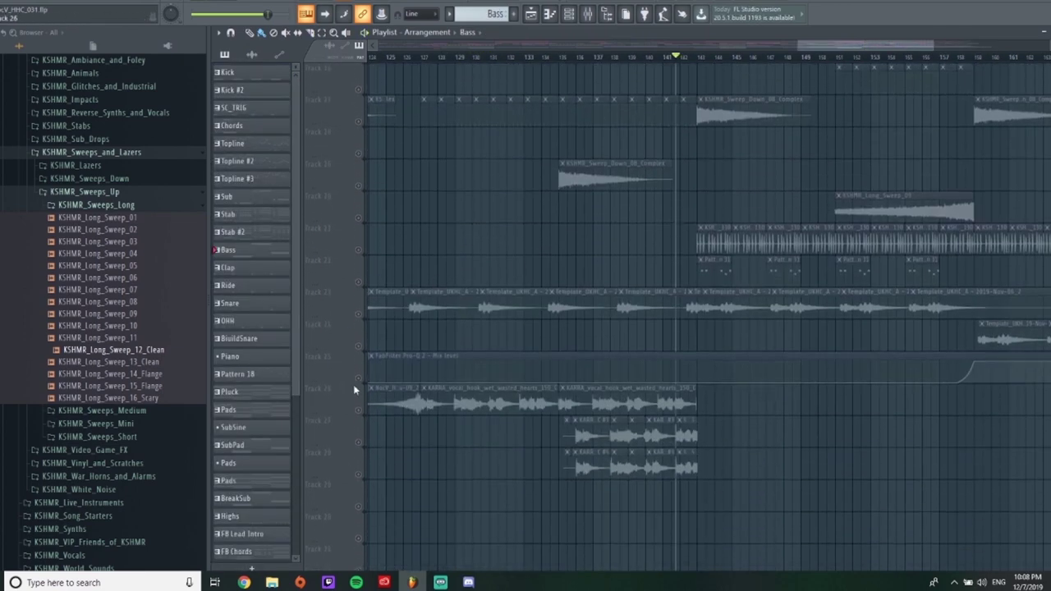
Unmute Track 25 with the FabFilter Pro-Q 2 mix level automation and play the arrangement into the drop at bar 143
click(359, 379)
key(space)
scroll(721, 372, up, 1)
scroll(785, 366, up, 8)
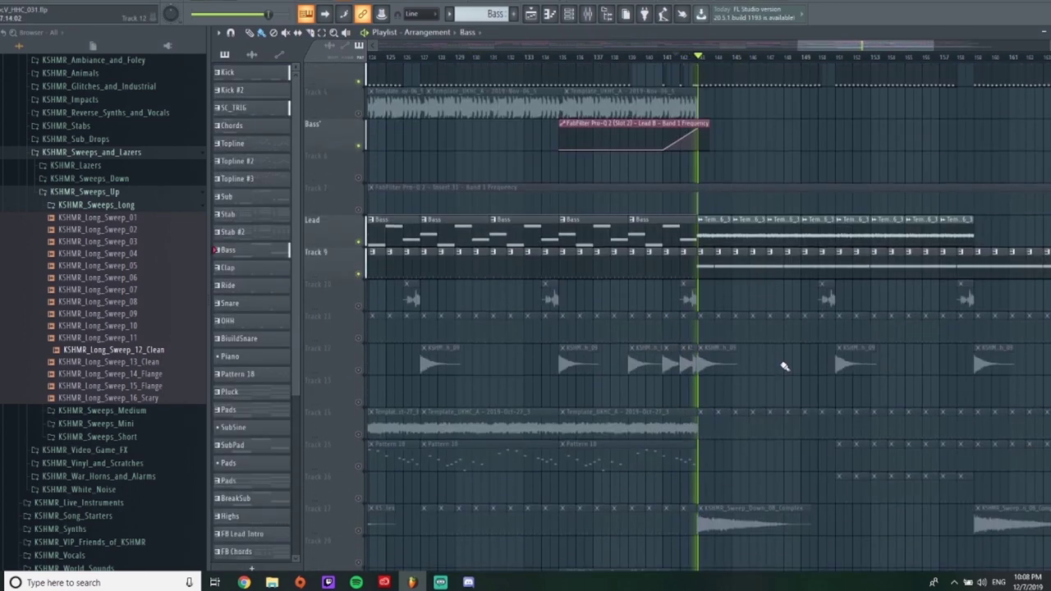
drag(865, 47, 900, 48)
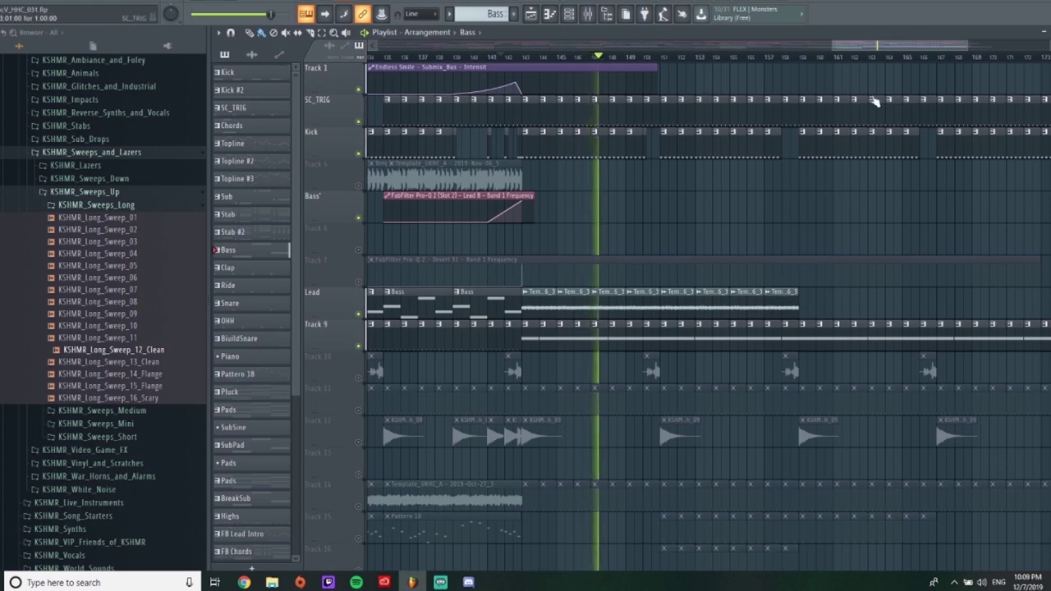
Continue playback from about bar 158 and check the channel levels in the mixer
click(780, 58)
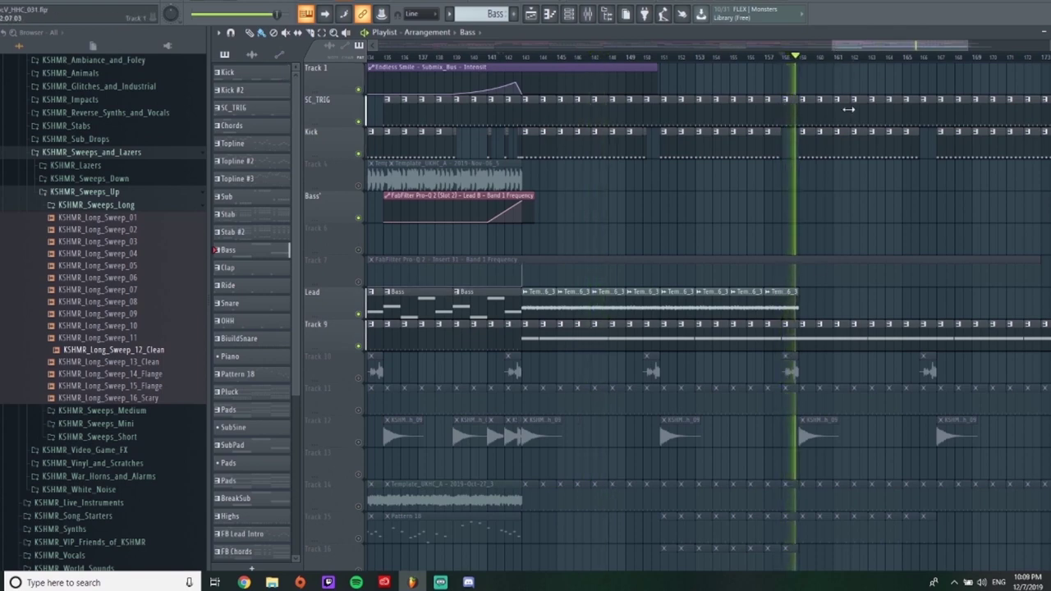
scroll(838, 307, down, 4)
click(872, 123)
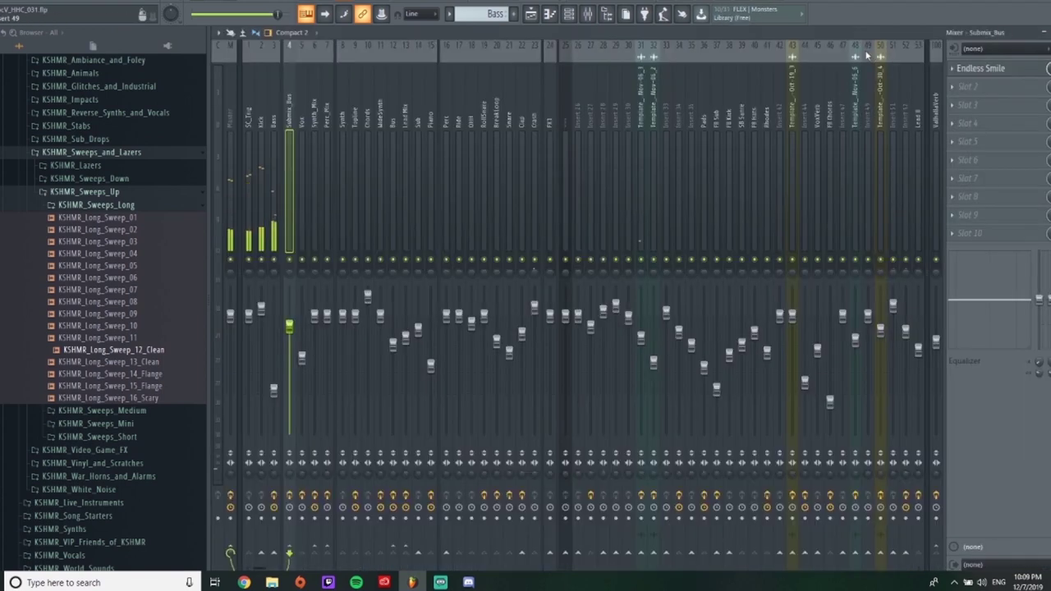
key(F9)
scroll(821, 123, up, 4)
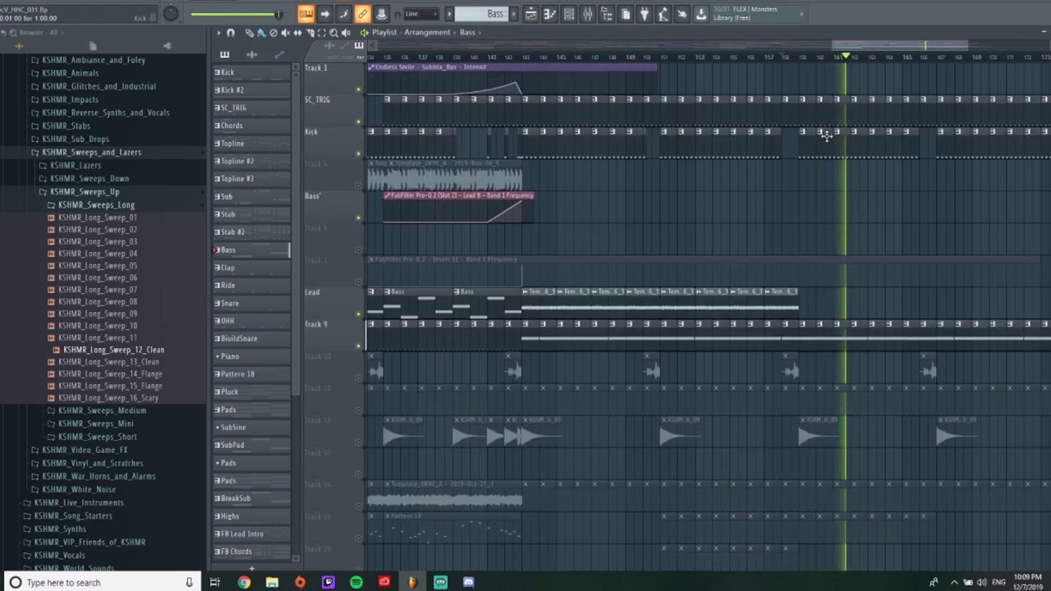
Examine the mix level automation on Track 25 and the bass and lead clips on the upper tracks around the drop
scroll(517, 375, down, 15)
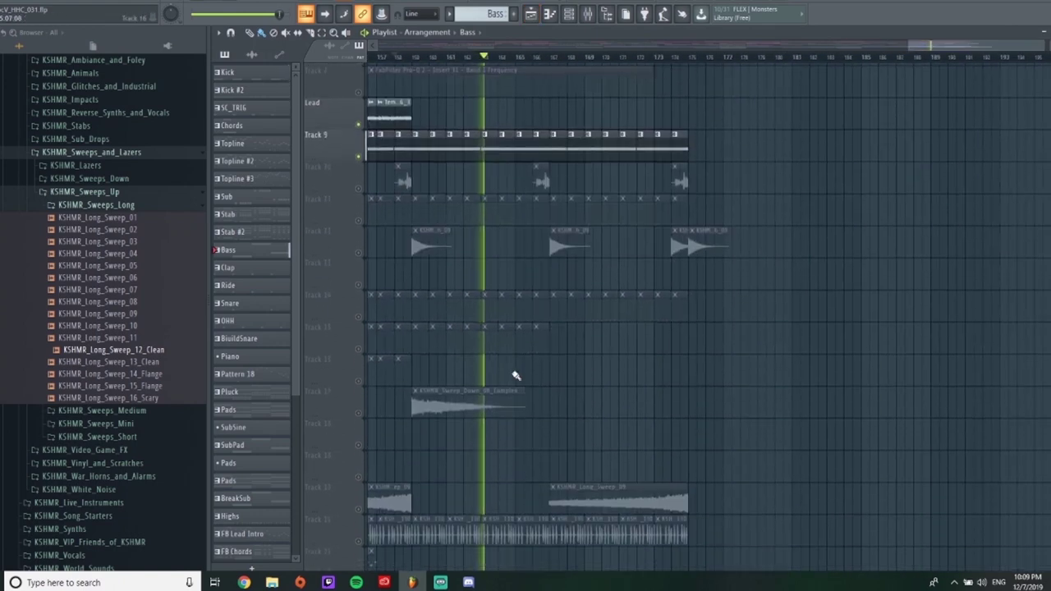
scroll(509, 390, down, 1)
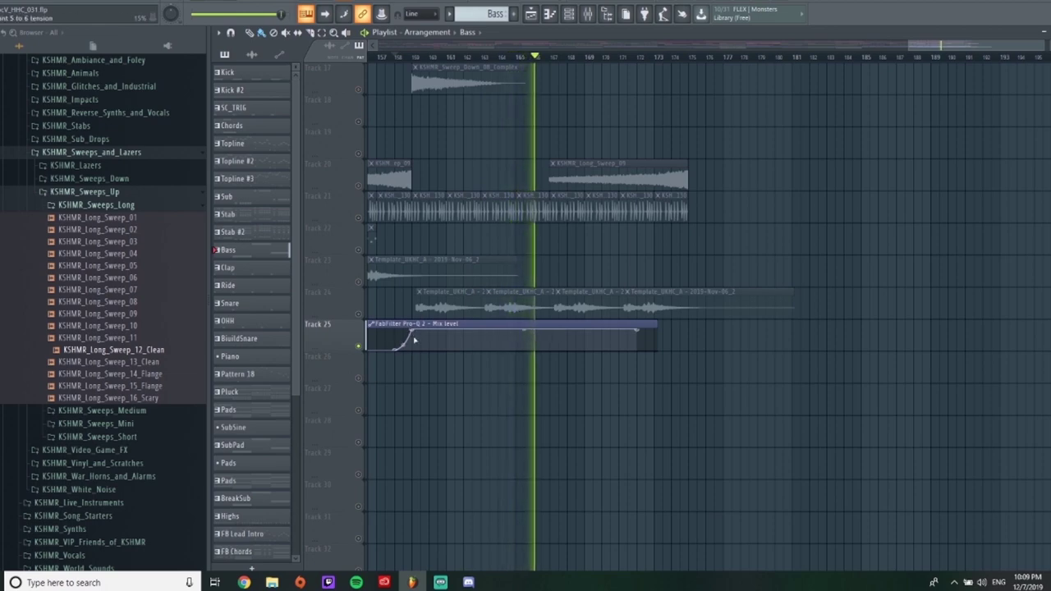
scroll(814, 113, up, 6)
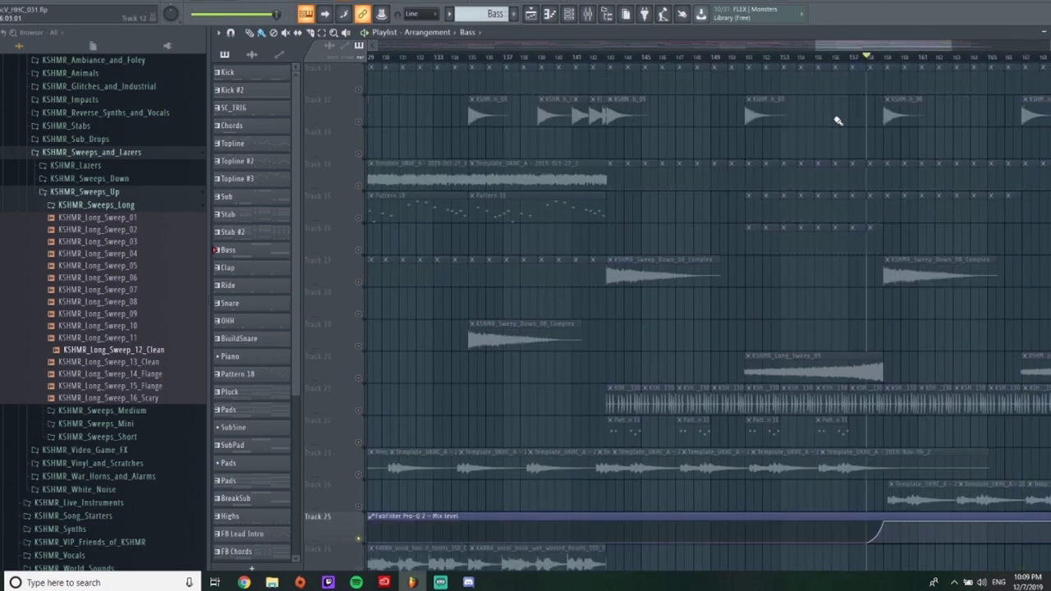
scroll(599, 171, up, 5)
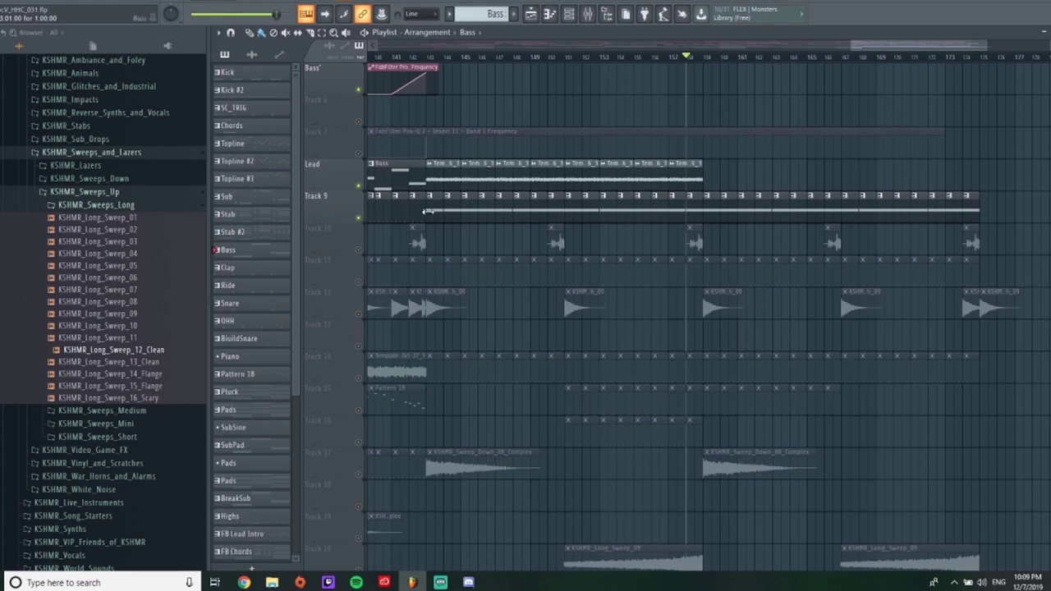
drag(856, 44, 838, 47)
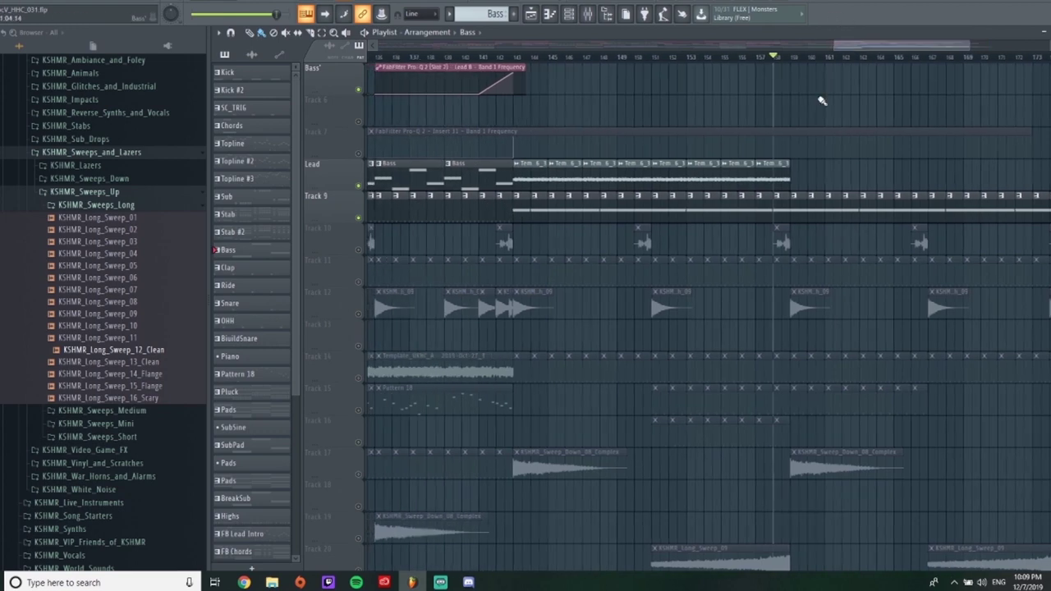
scroll(775, 193, up, 4)
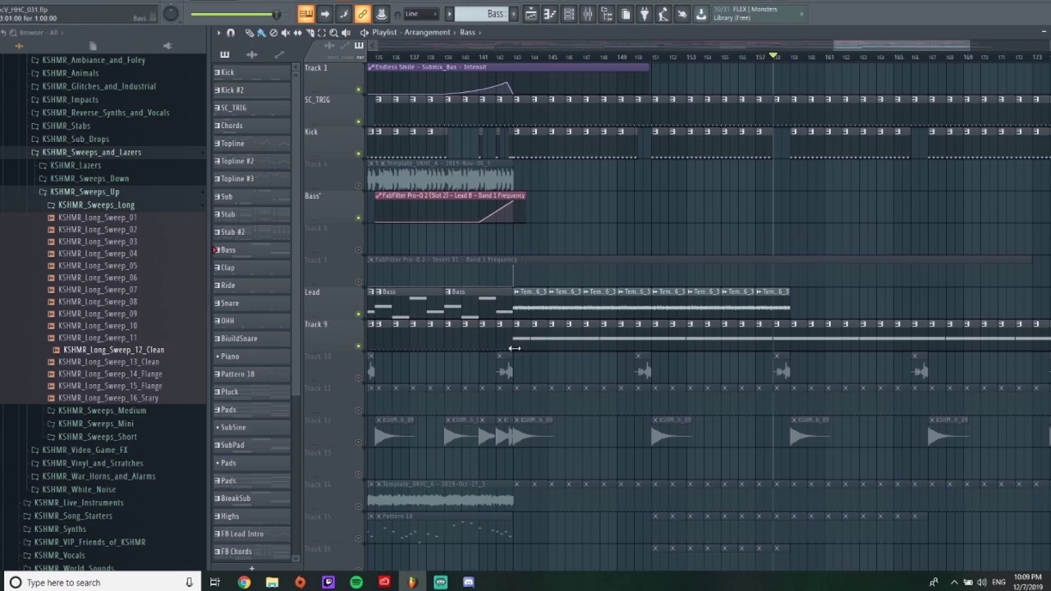
scroll(526, 246, down, 1)
scroll(520, 233, up, 1)
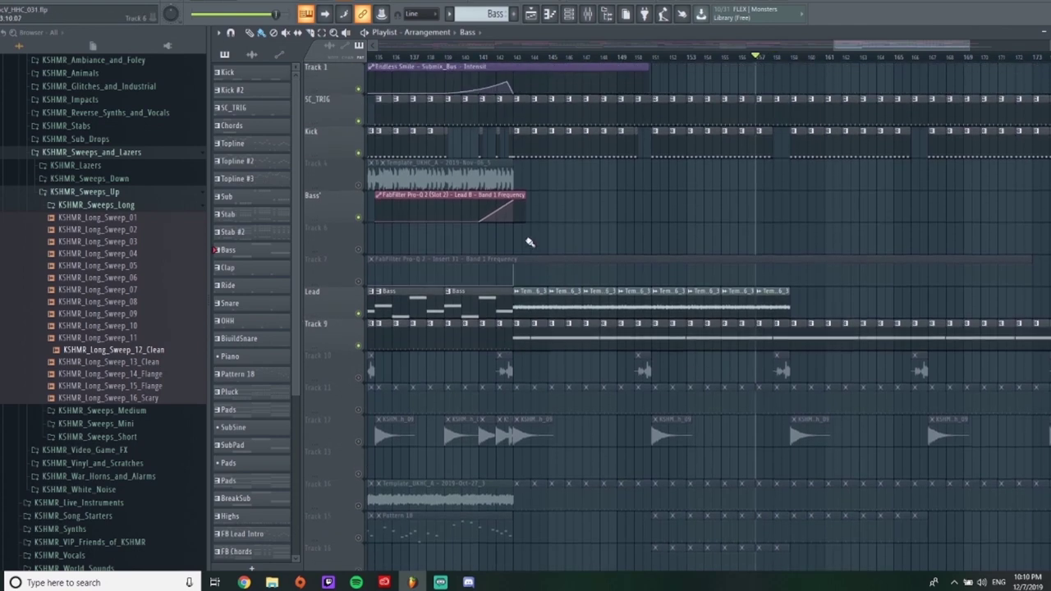
scroll(680, 361, down, 2)
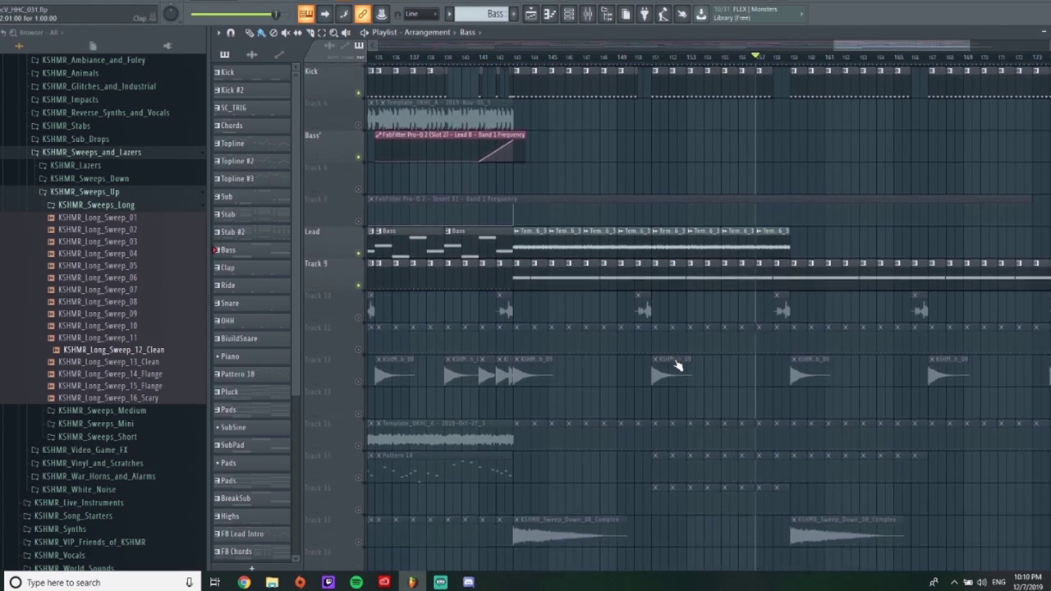
Unmute Track 10 with the KSHMR signature fill clips and play the drop from about bar 149
click(358, 315)
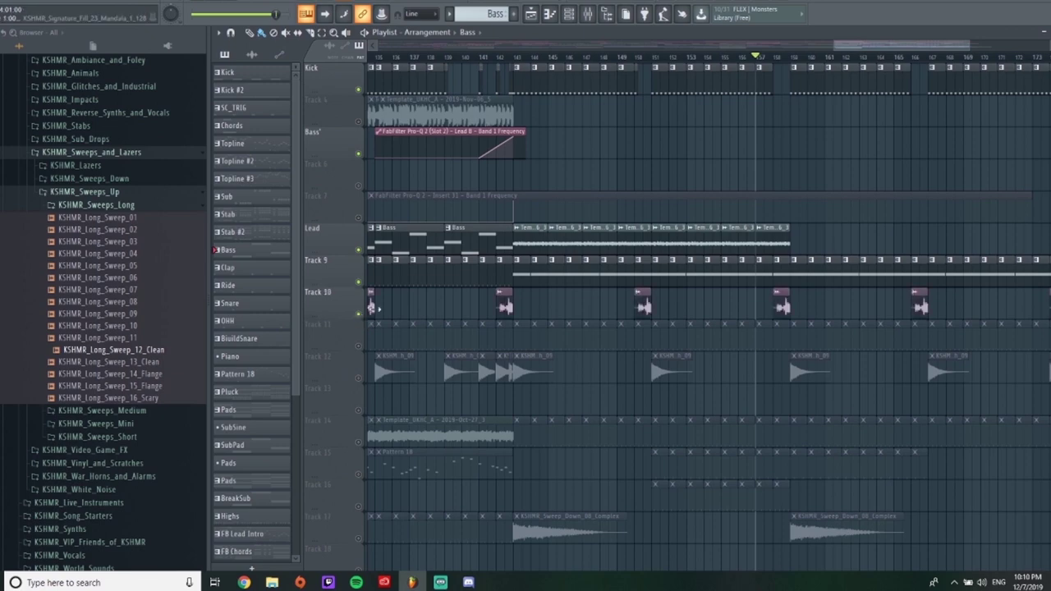
key(space)
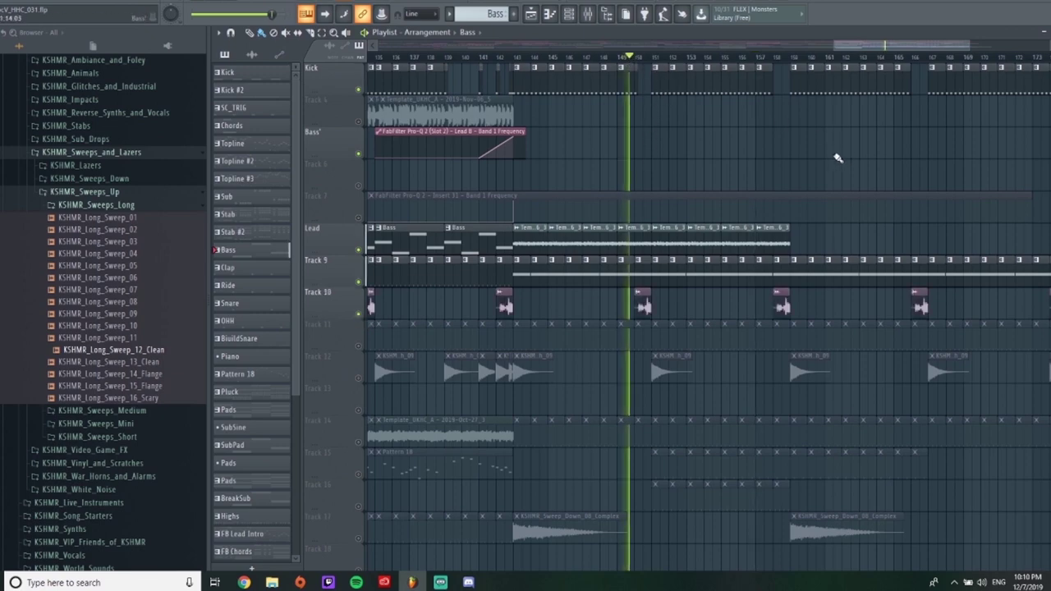
drag(870, 47, 910, 47)
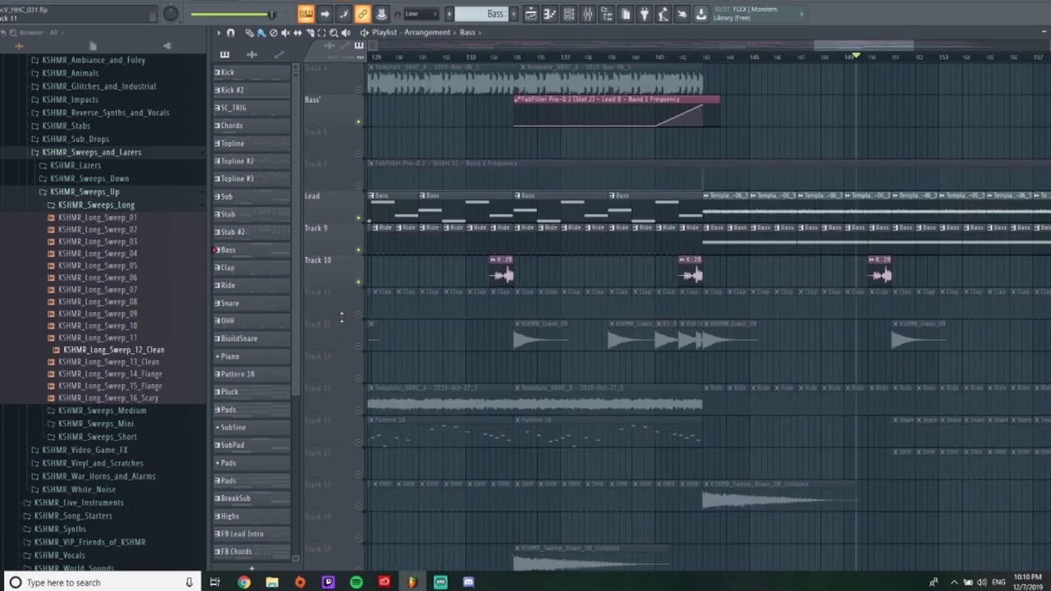
Unmute Track 11 with the clap patterns and play the drop from bar 143
click(359, 315)
scroll(724, 213, up, 3)
scroll(760, 59, down, 3)
key(space)
scroll(992, 412, down, 2)
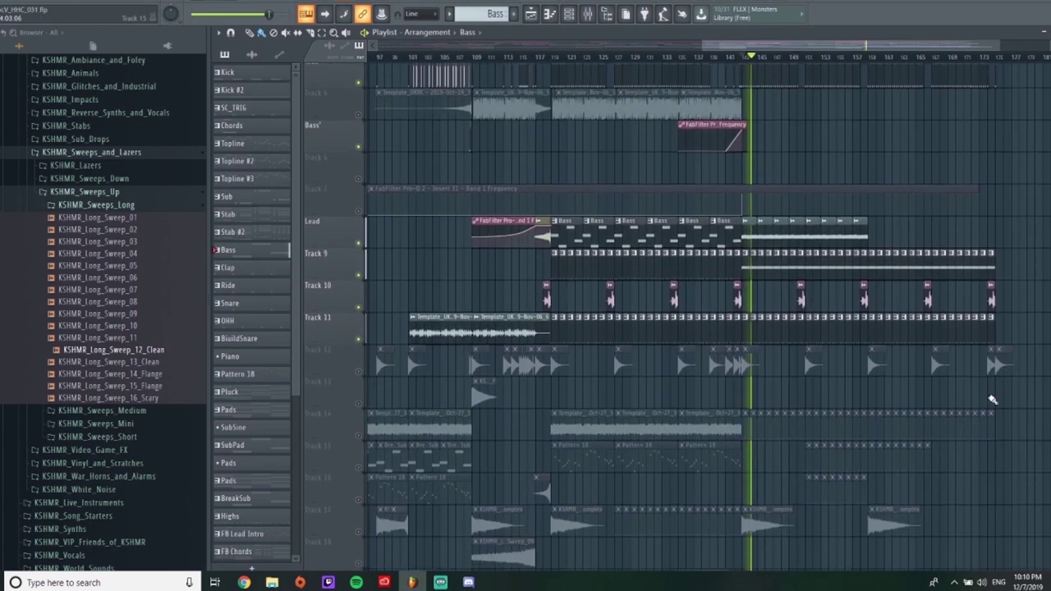
Unmute the crashes on Track 12 and the down sweeps on Track 17, playing the drop with each
key(space)
click(359, 379)
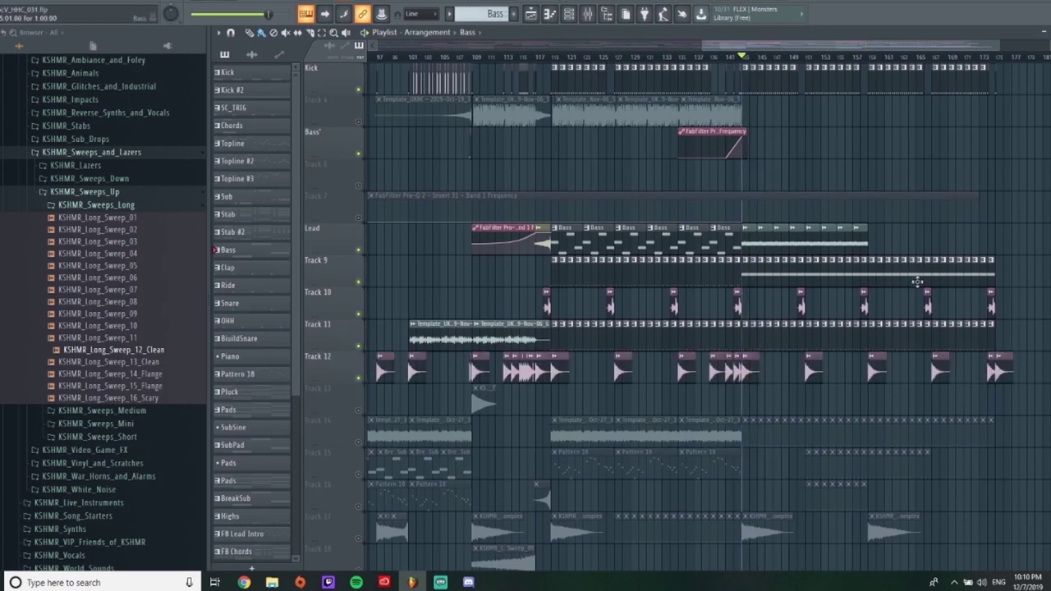
key(space)
click(359, 539)
key(space)
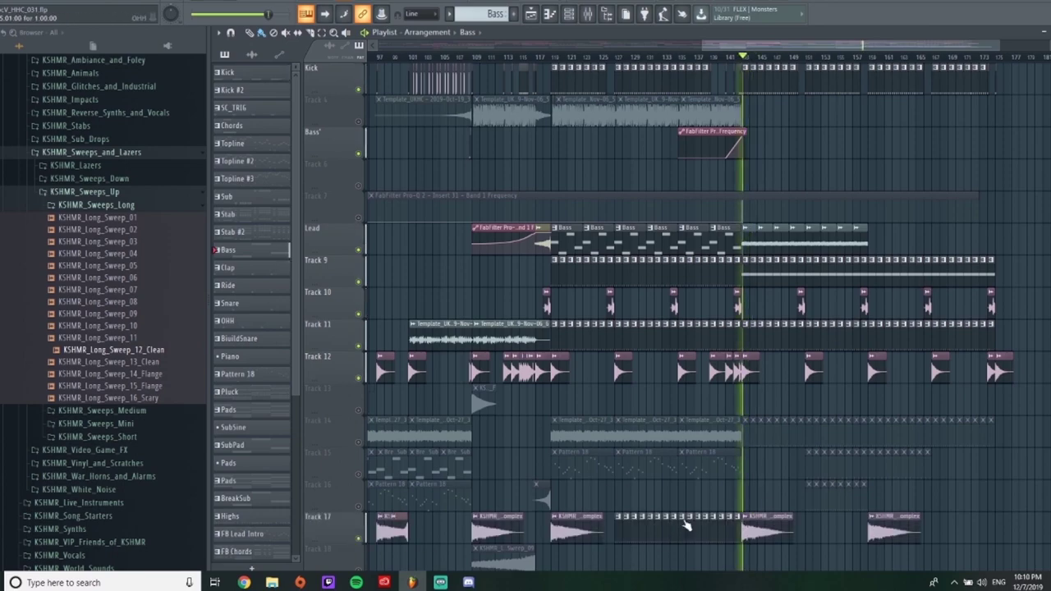
Unmute the ride, snare and OHH patterns on Tracks 14 to 16 and play the drop around bars 151 and 158
scroll(798, 496, down, 8)
scroll(801, 493, up, 6)
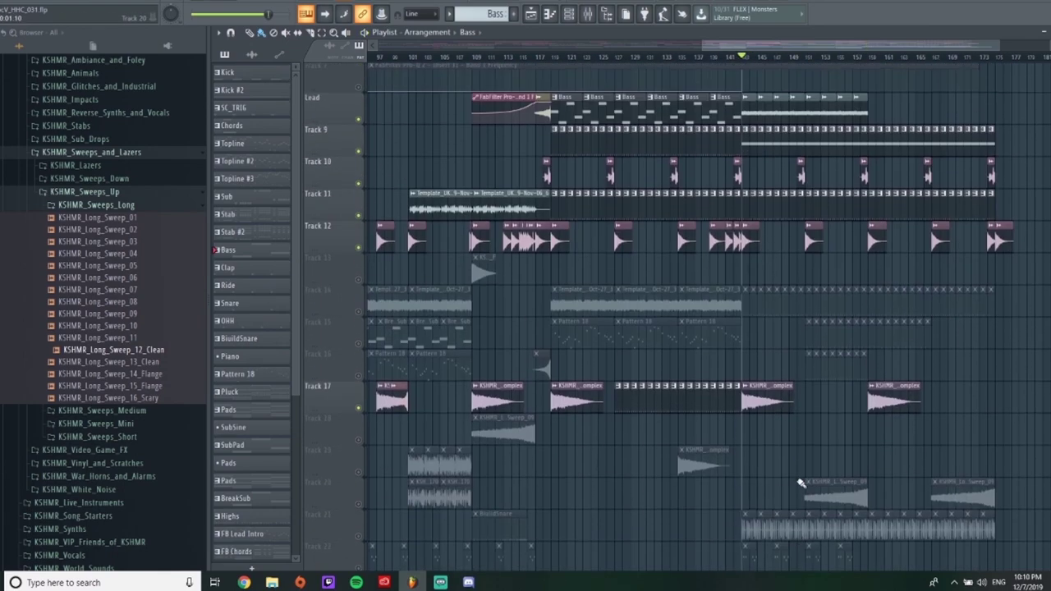
scroll(760, 386, up, 5)
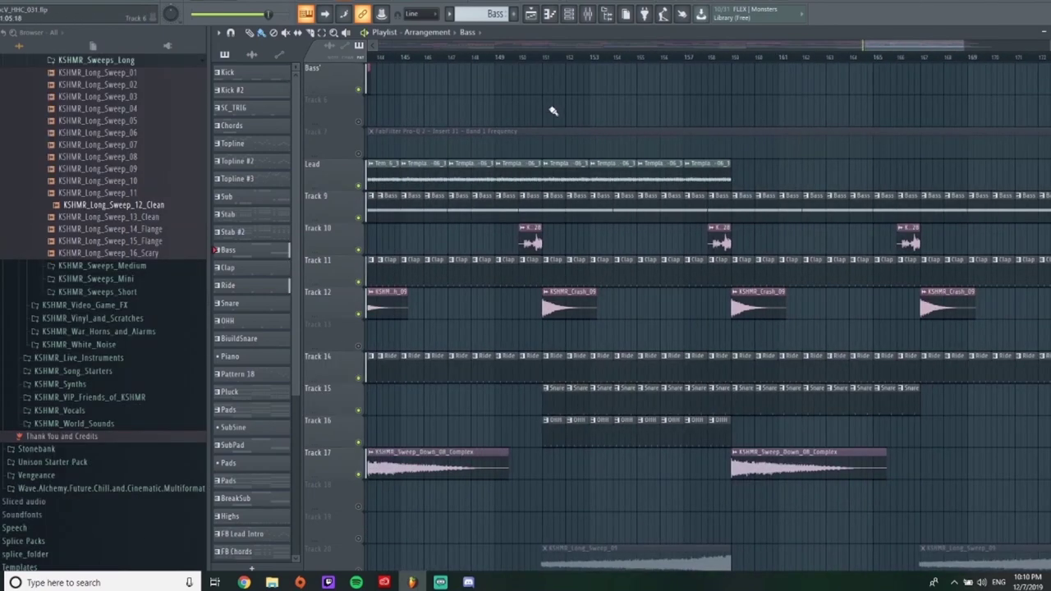
key(space)
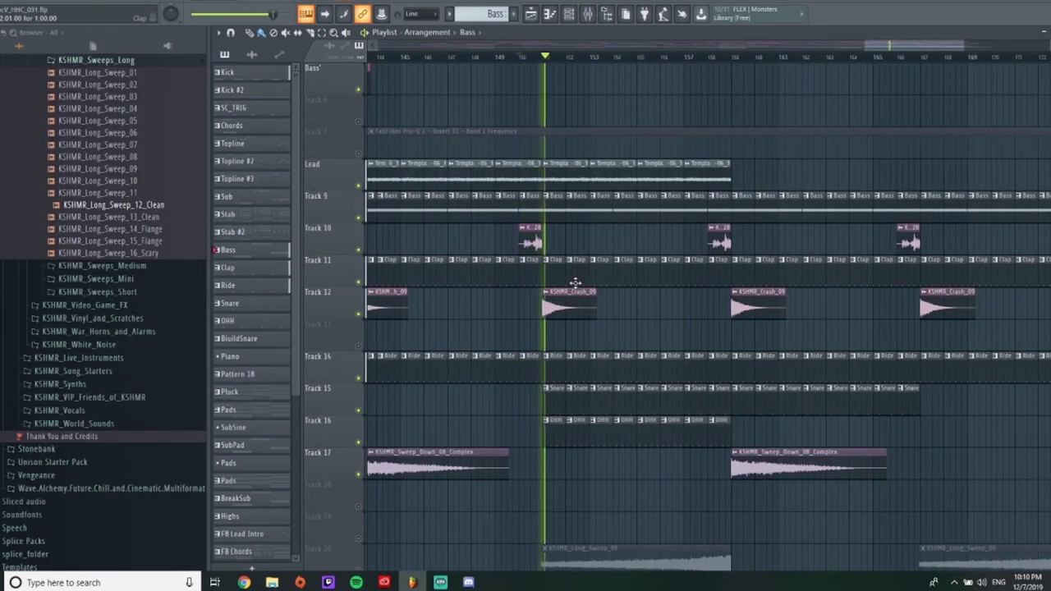
click(726, 58)
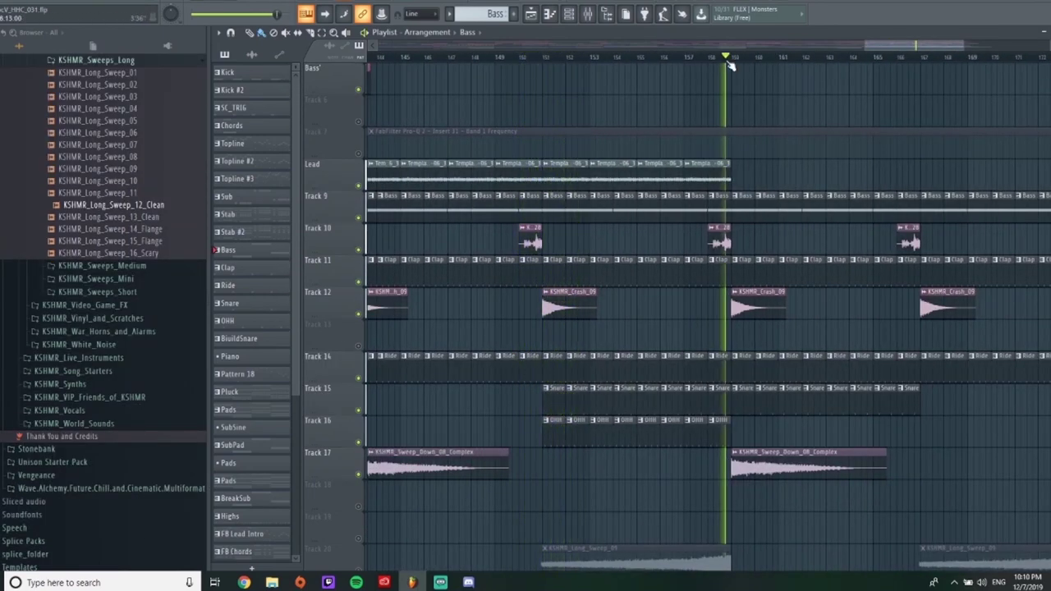
key(space)
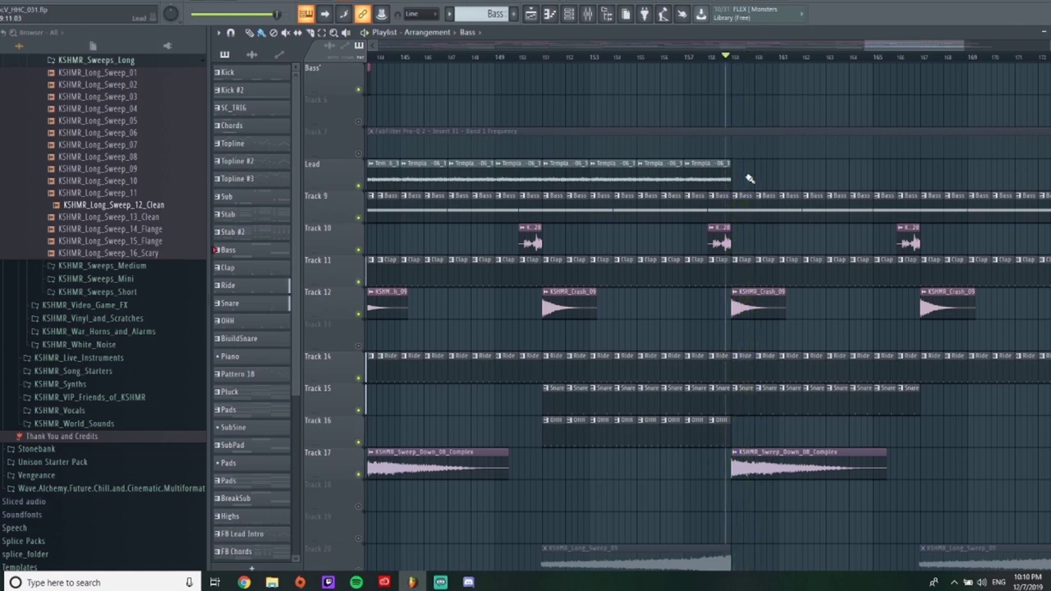
Unmute the KSHMR_Long_Sweep_09 risers on Track 20 and play the build, skipping ahead to bar 157
scroll(565, 465, down, 3)
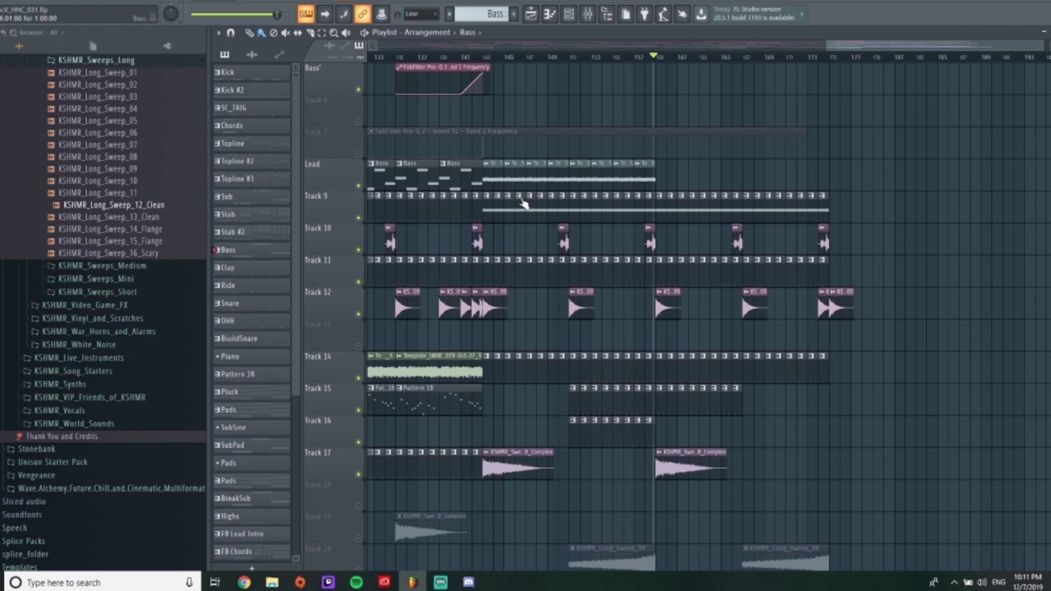
scroll(450, 315, down, 3)
click(358, 475)
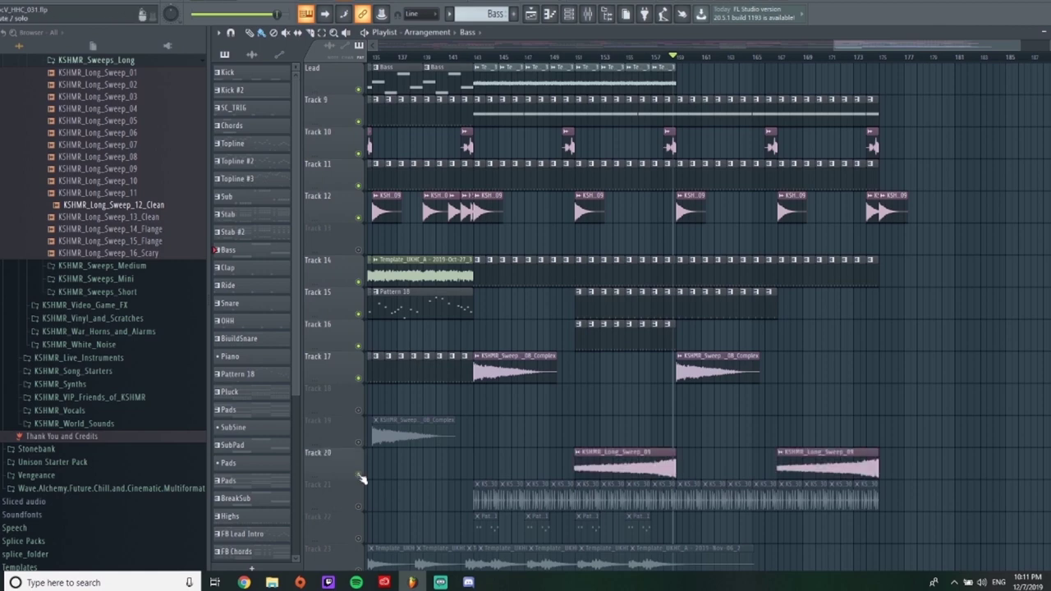
key(space)
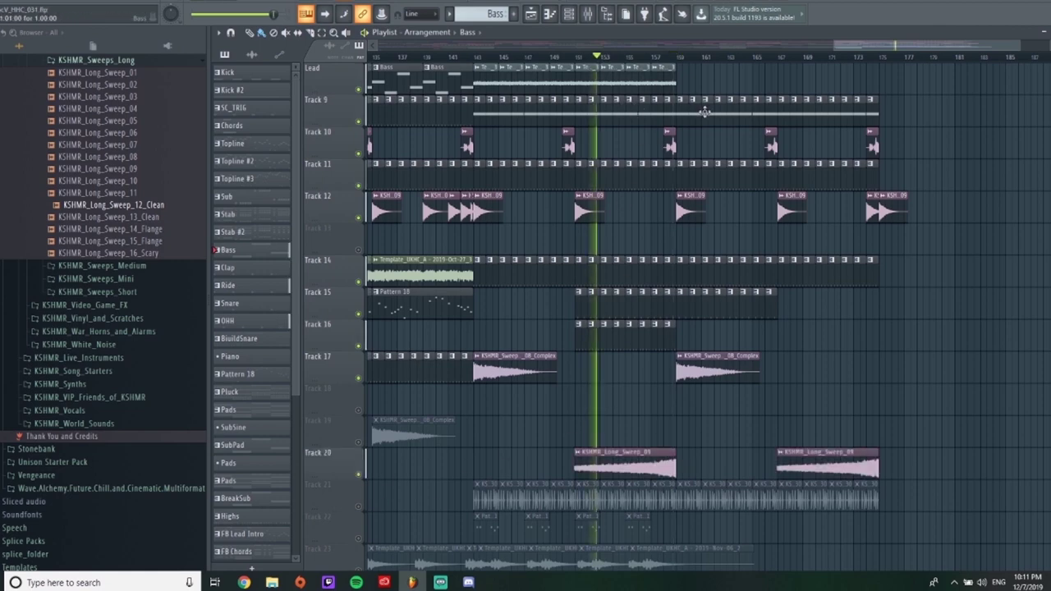
scroll(655, 57, left, 1)
click(667, 59)
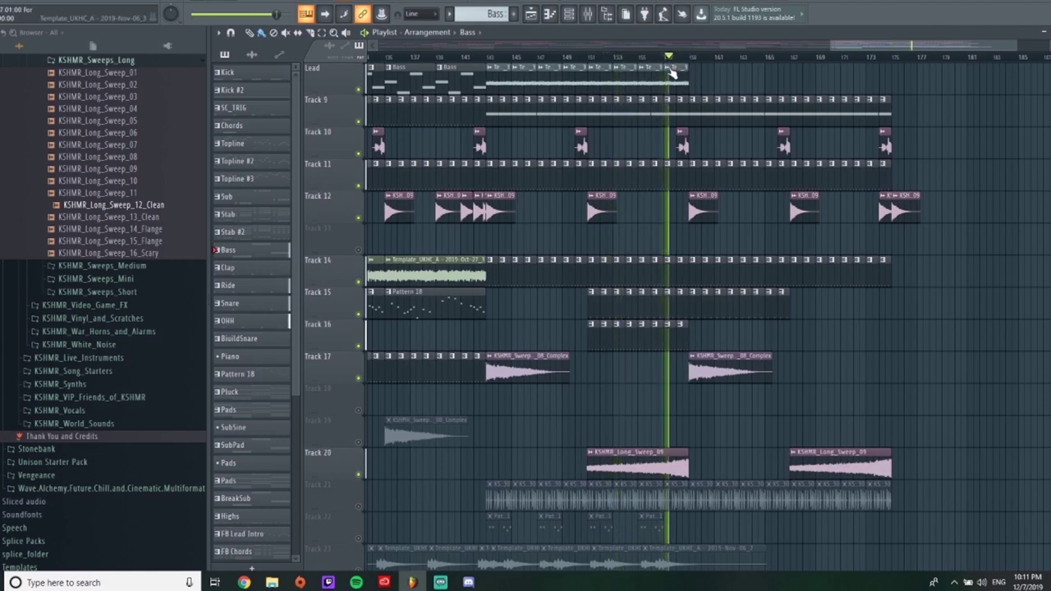
Unmute the KSHMR_Top_Loop_02_130 clips on Track 21 and the audio clips on Track 23, and play from bar 143
scroll(700, 176, down, 5)
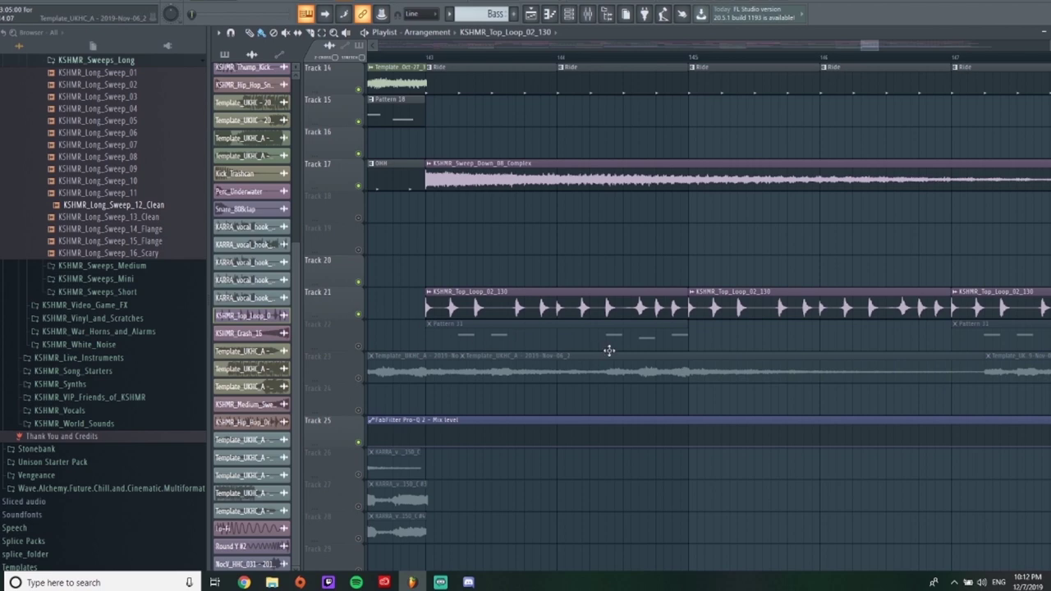
click(366, 379)
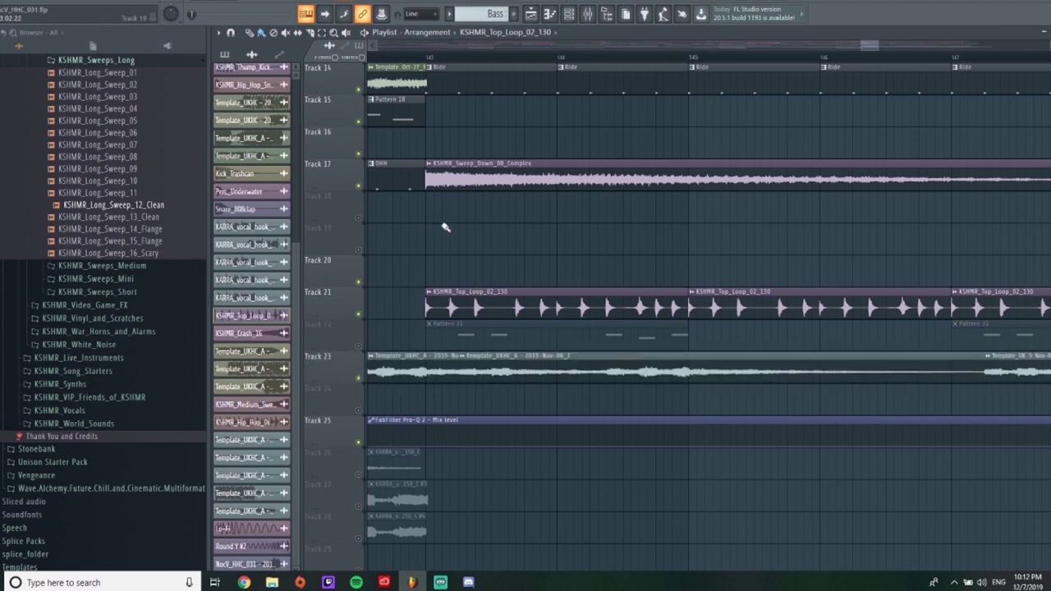
click(430, 64)
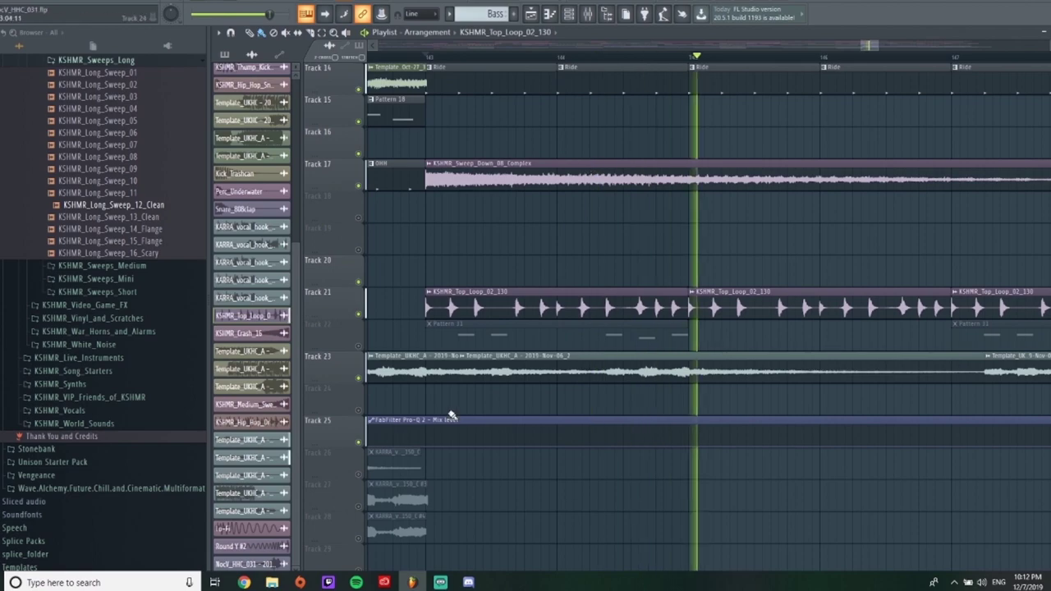
Unmute the remaining arrangement tracks, including Tracks 4, 7, 19, 22, 24 and 26 to 28, and play the full drop
scroll(542, 406, down, 3)
scroll(575, 417, down, 5)
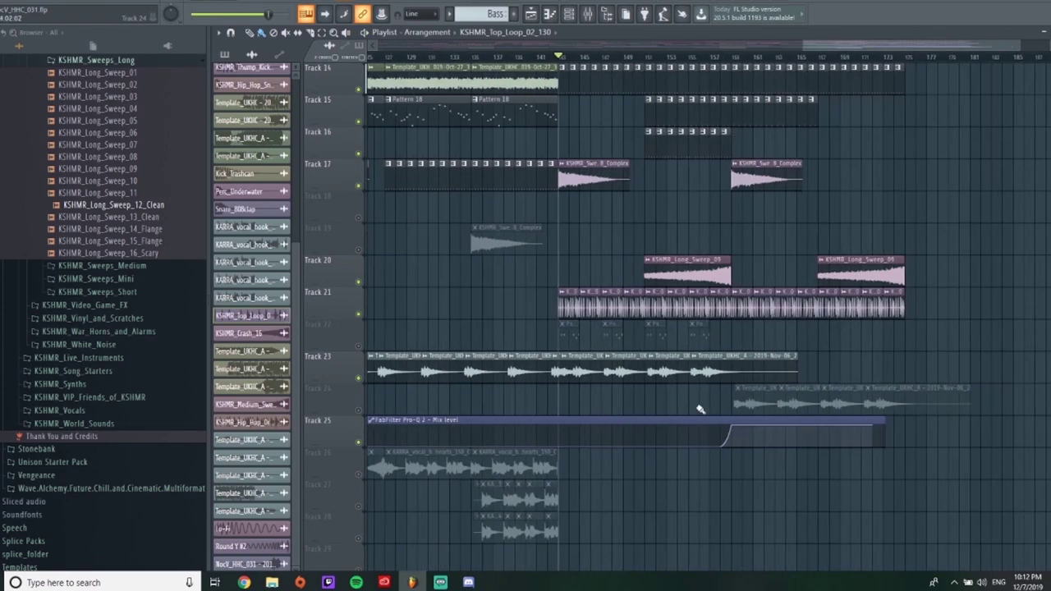
scroll(619, 447, up, 5)
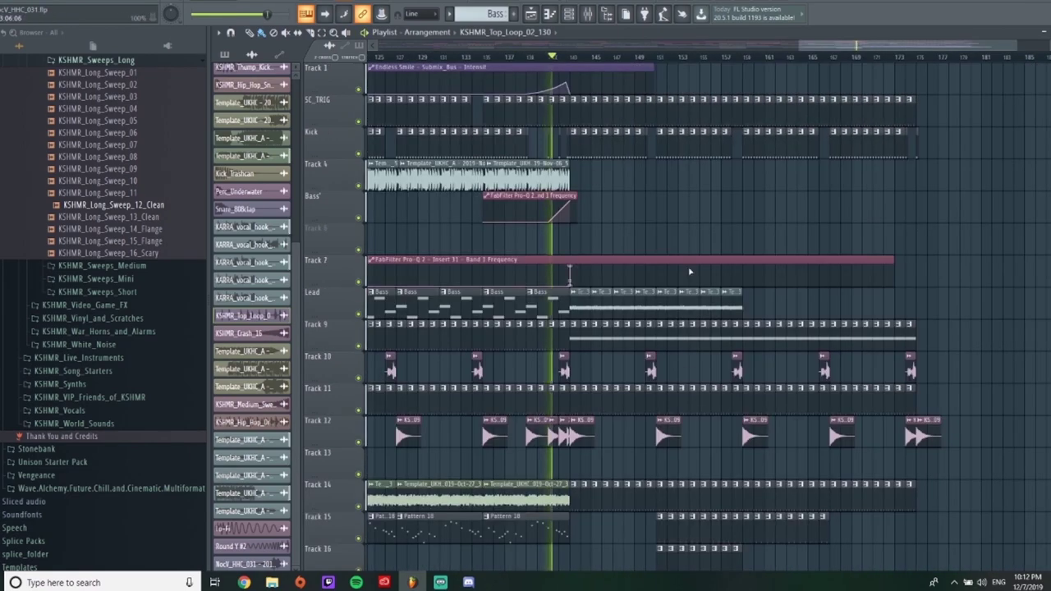
scroll(763, 287, down, 4)
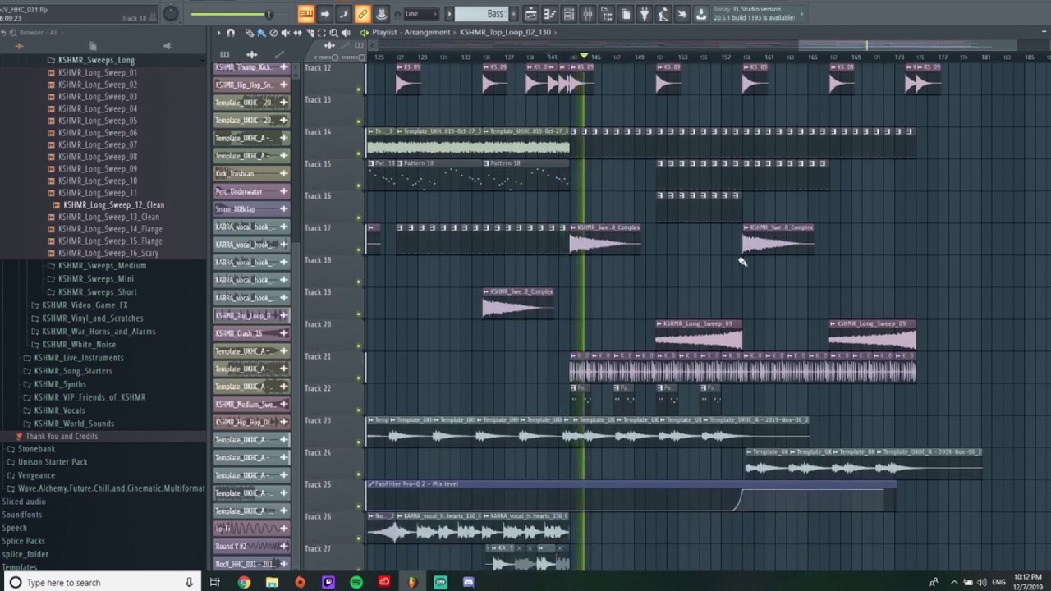
scroll(772, 270, down, 4)
scroll(793, 280, up, 2)
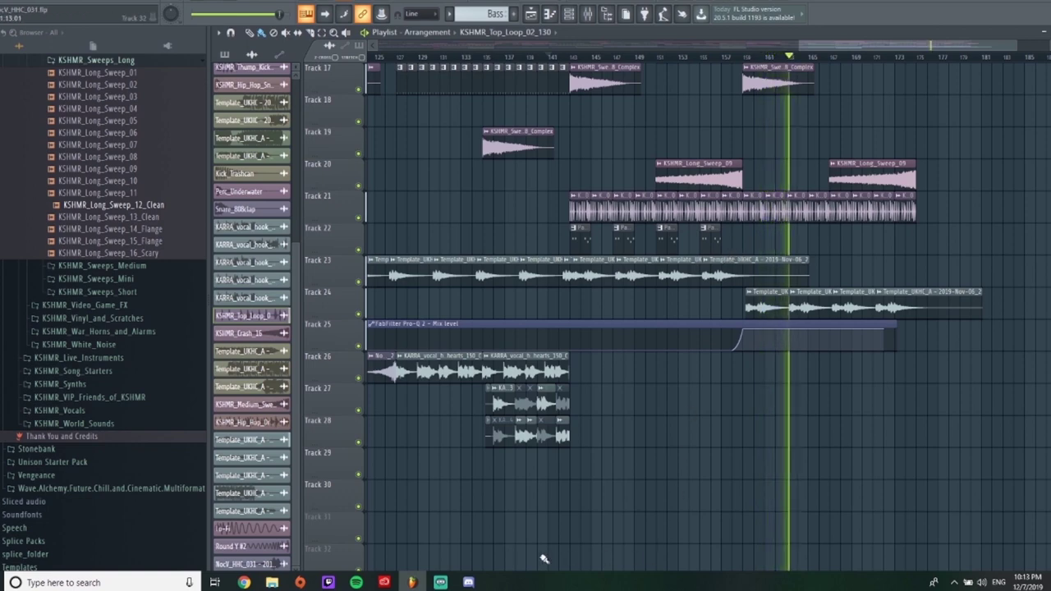
Switch to the streaming software to check its audio mixer, and return to the playlist
click(441, 583)
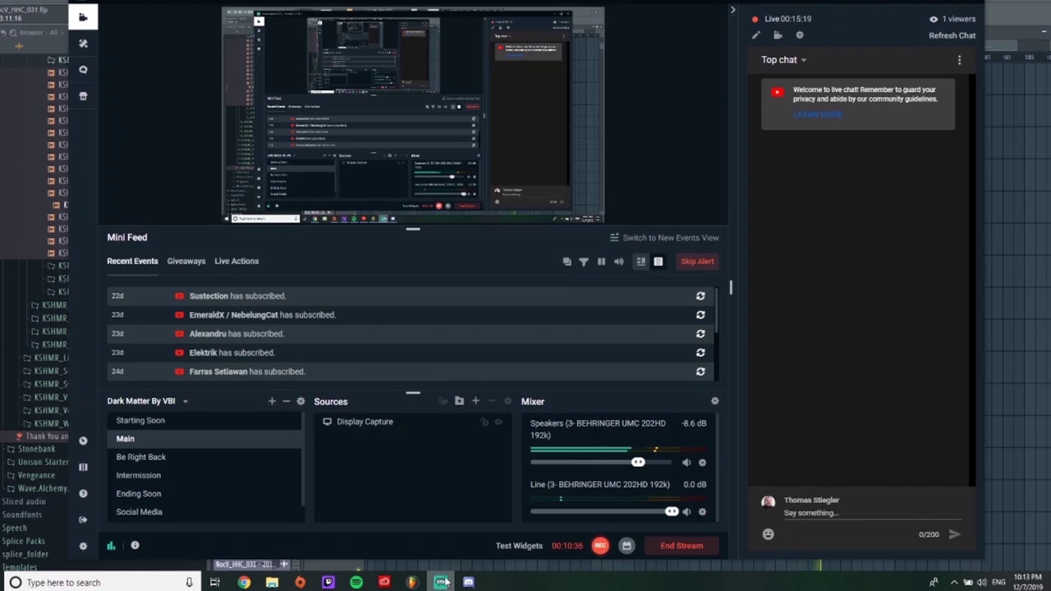
click(444, 583)
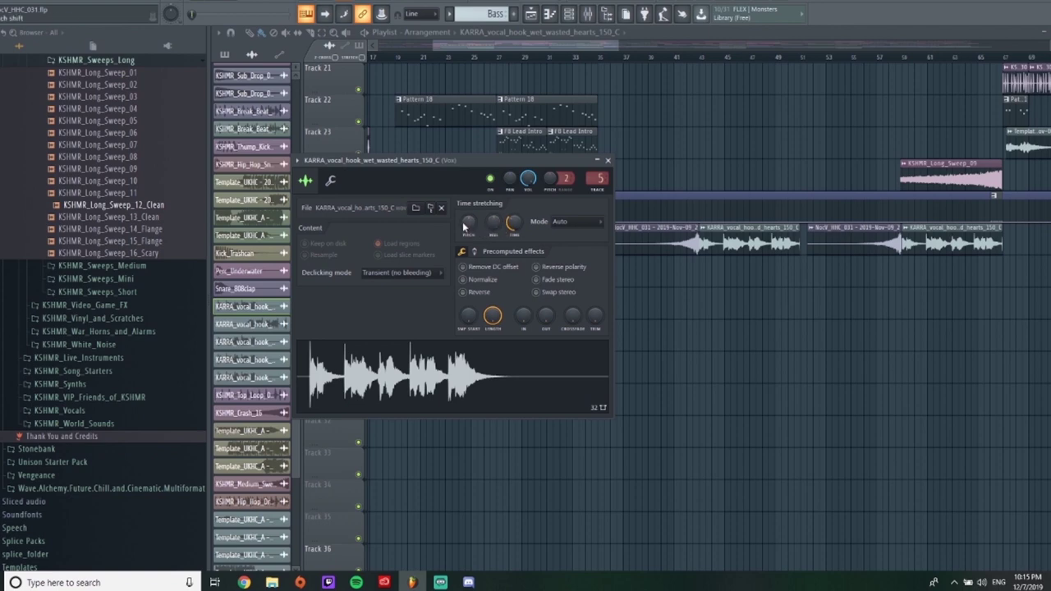
Close the KARRA_vocal_hook_wet_wasted_hearts_150 sample settings and play the intro section containing the vocal clips on Tracks 26 to 28
click(608, 161)
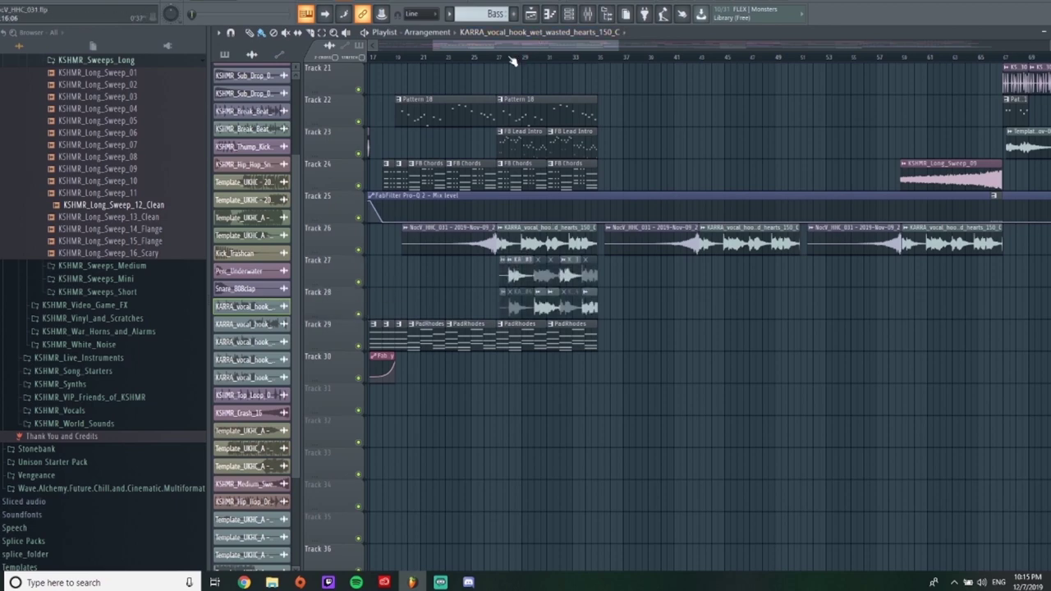
key(space)
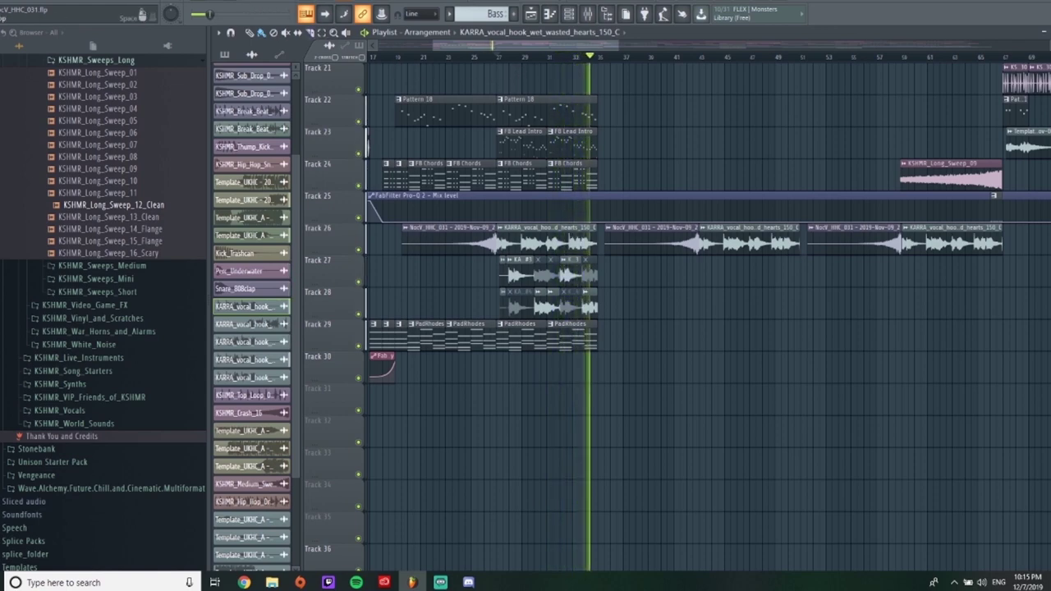
click(343, 14)
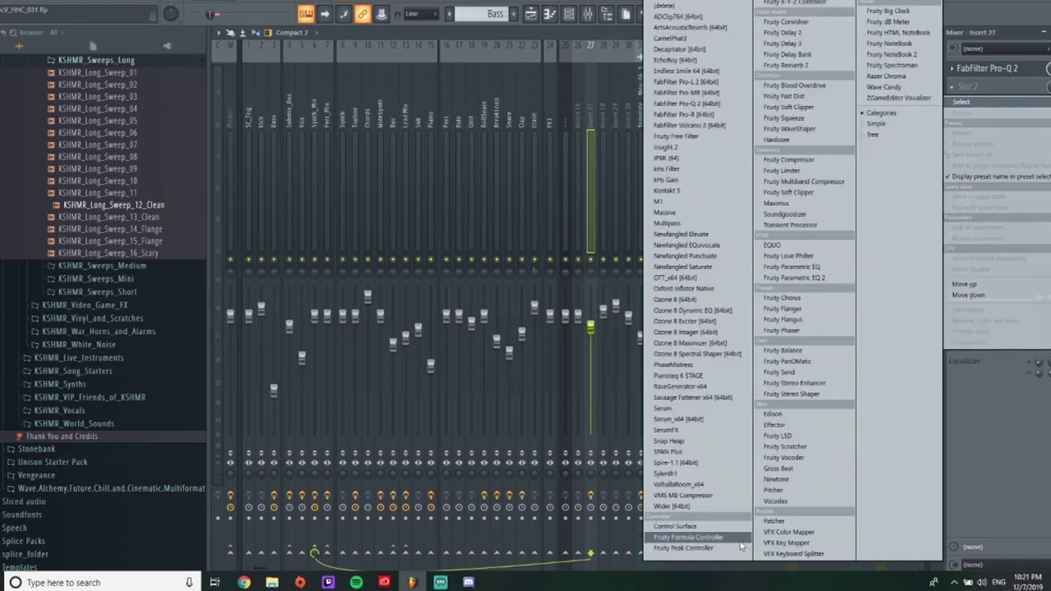
Load VMS Multiband Compressor after FabFilter Pro-Q 2 on mixer Insert 27, choose a preset for it, and play the result
click(707, 534)
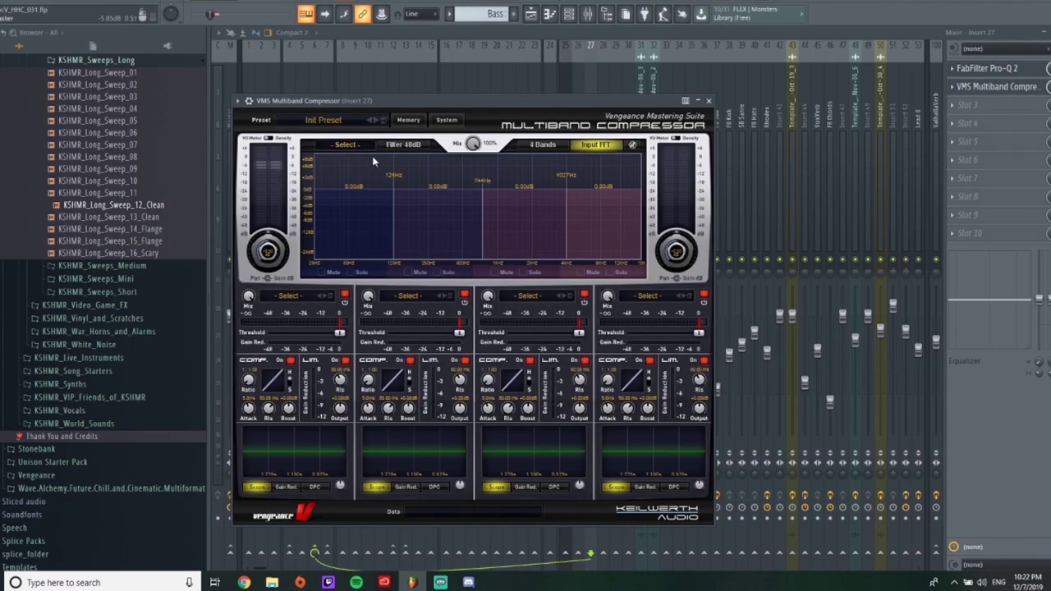
click(354, 121)
mouse_move(376, 216)
click(477, 216)
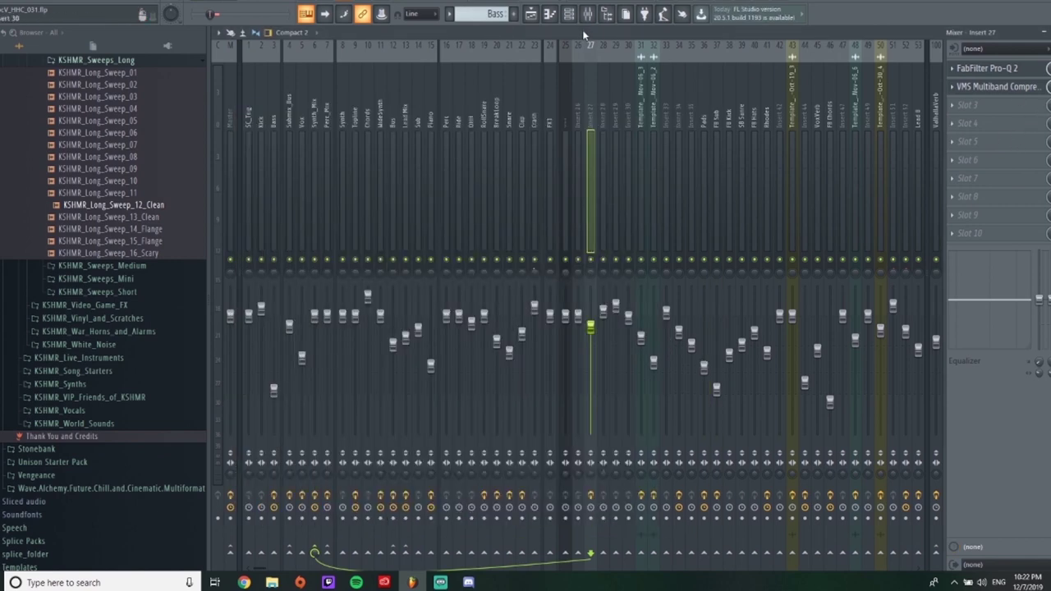
key(space)
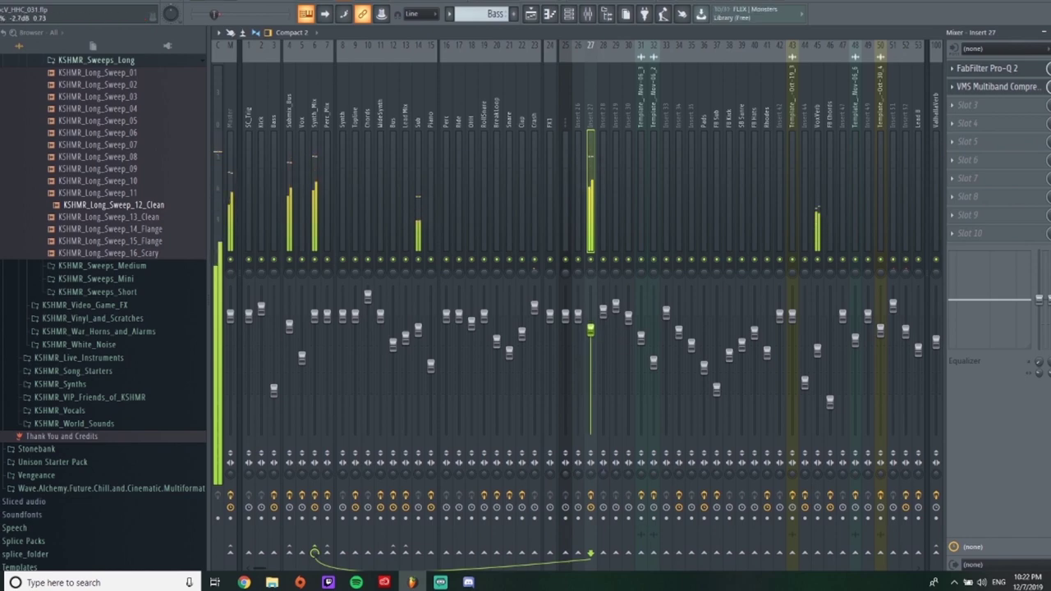
key(space)
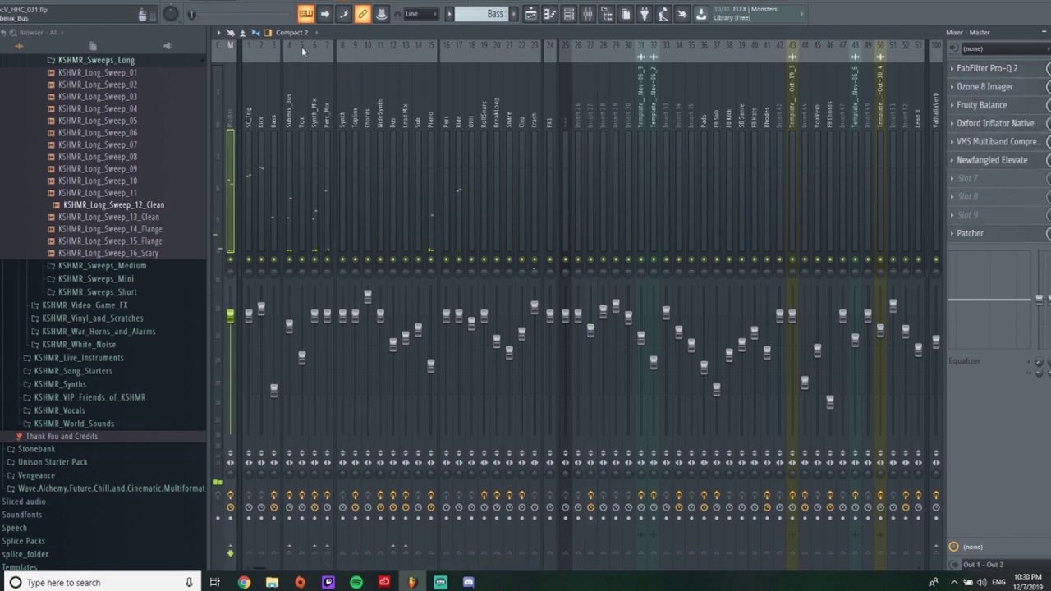
Open Newfangled Elevate on the Master, try a limiter gain of about 8.9 dB, and start playback
click(991, 163)
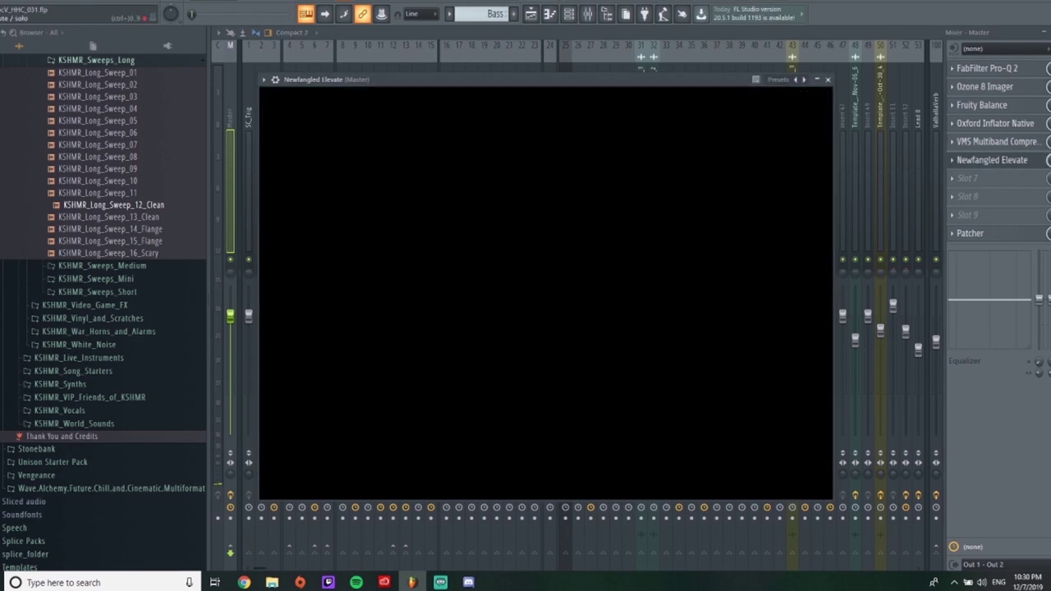
click(828, 80)
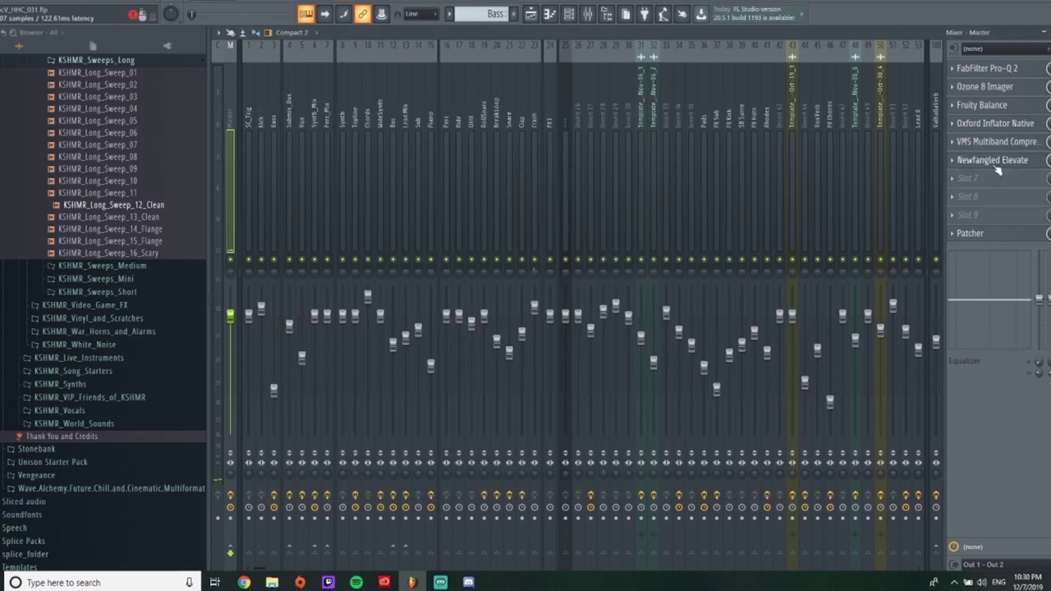
click(993, 162)
drag(371, 386, 371, 405)
key(space)
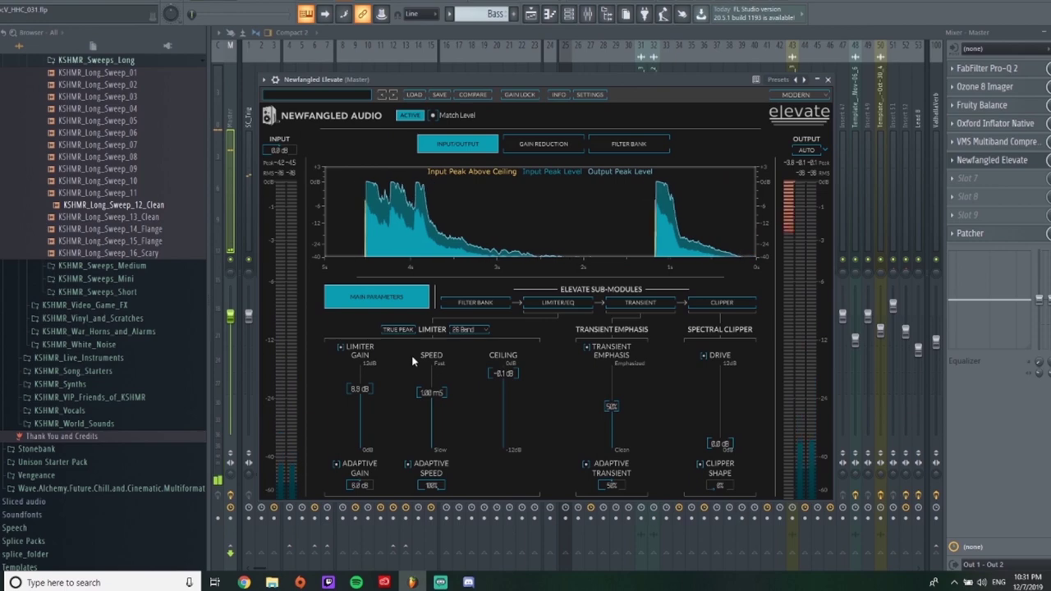
Skip playback forward through the playlist to the section where the Bass patterns on Track 9 begin
key(F5)
click(532, 59)
click(613, 59)
click(678, 59)
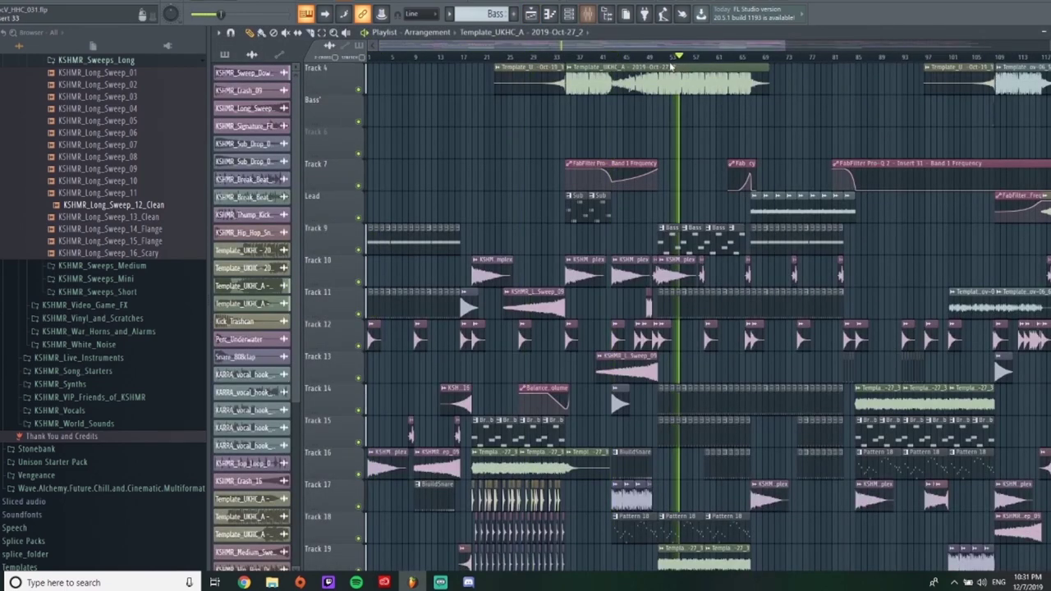
Try a limiter gain of 9.7 dB in Newfangled Elevate on the Master during playback, and close the plugin
key(F9)
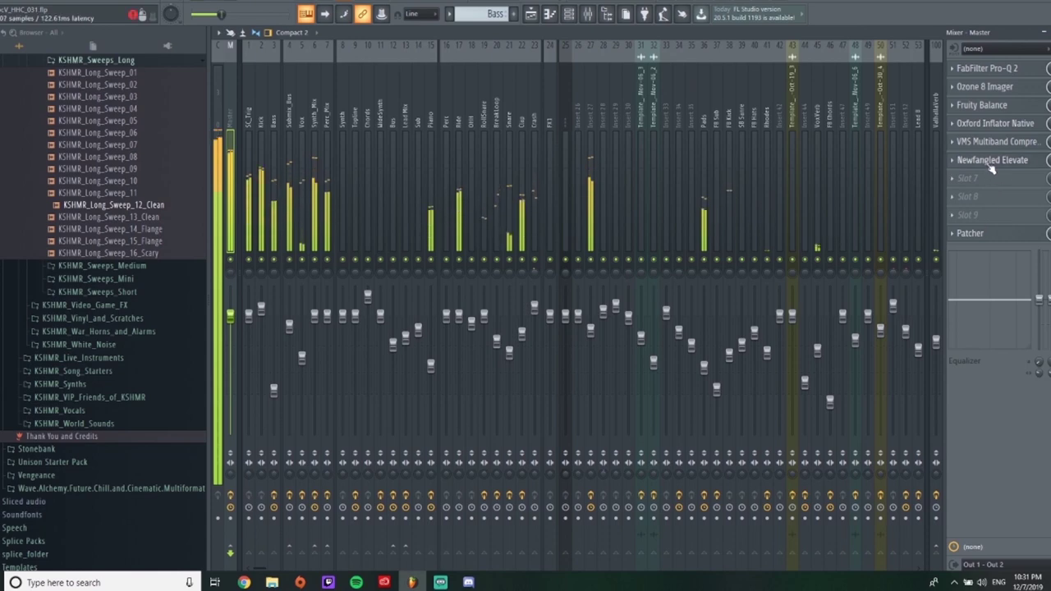
click(991, 161)
drag(366, 393, 366, 381)
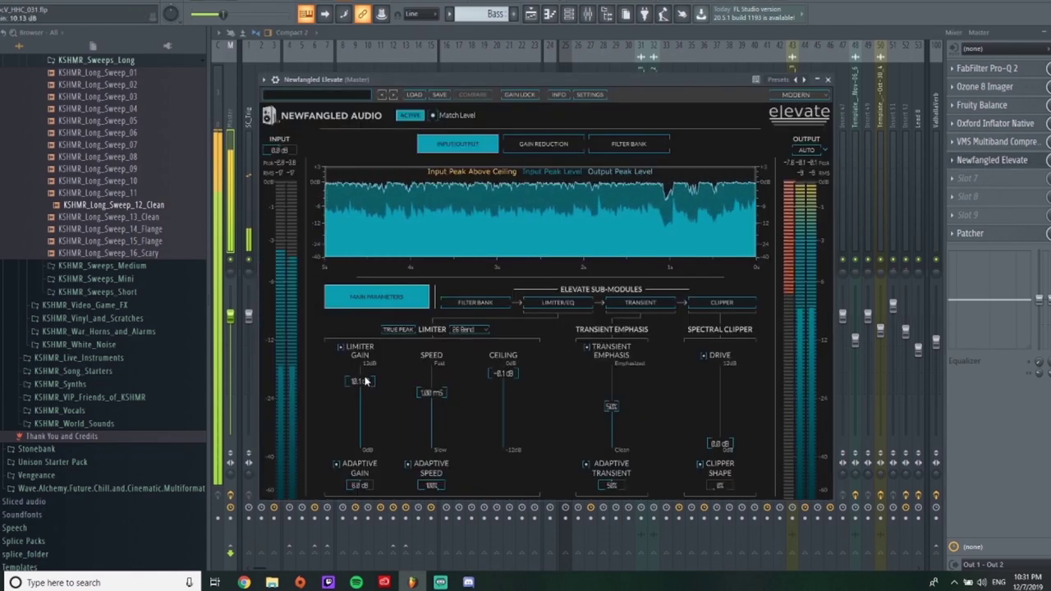
drag(366, 381, 365, 383)
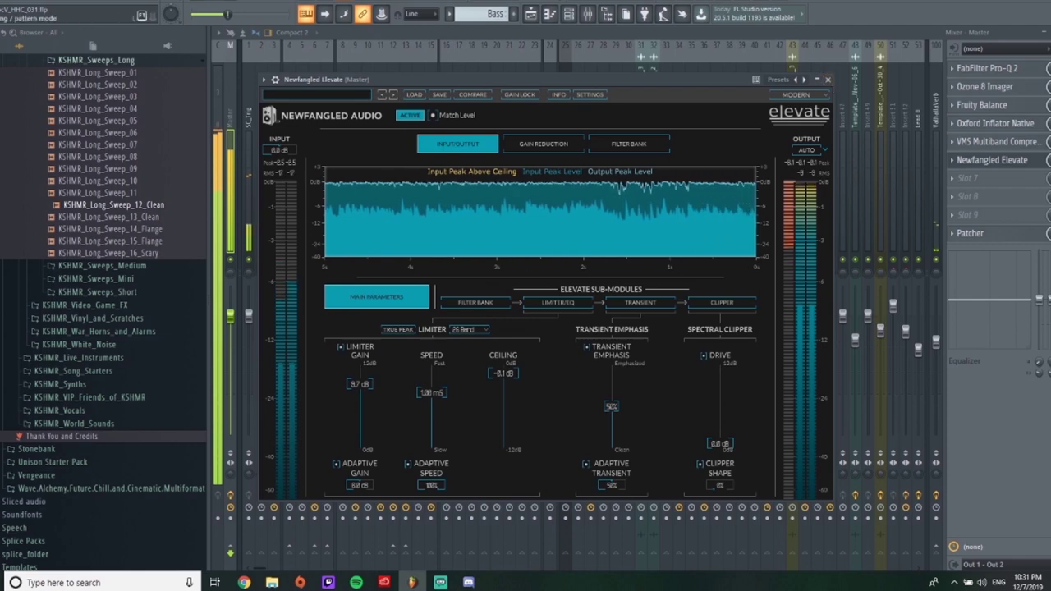
click(828, 80)
On the Master, pull FabFilter Pro-Q 2's blue band down toward the low mids and set Ozone 8 Imager's first crossover to 202 Hz
click(991, 75)
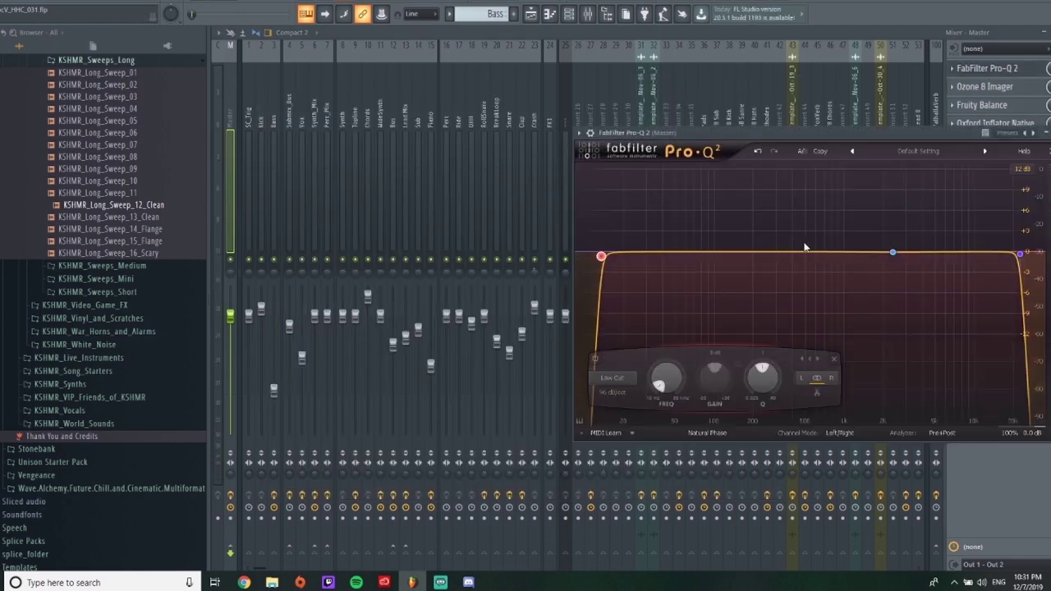
drag(892, 252, 761, 272)
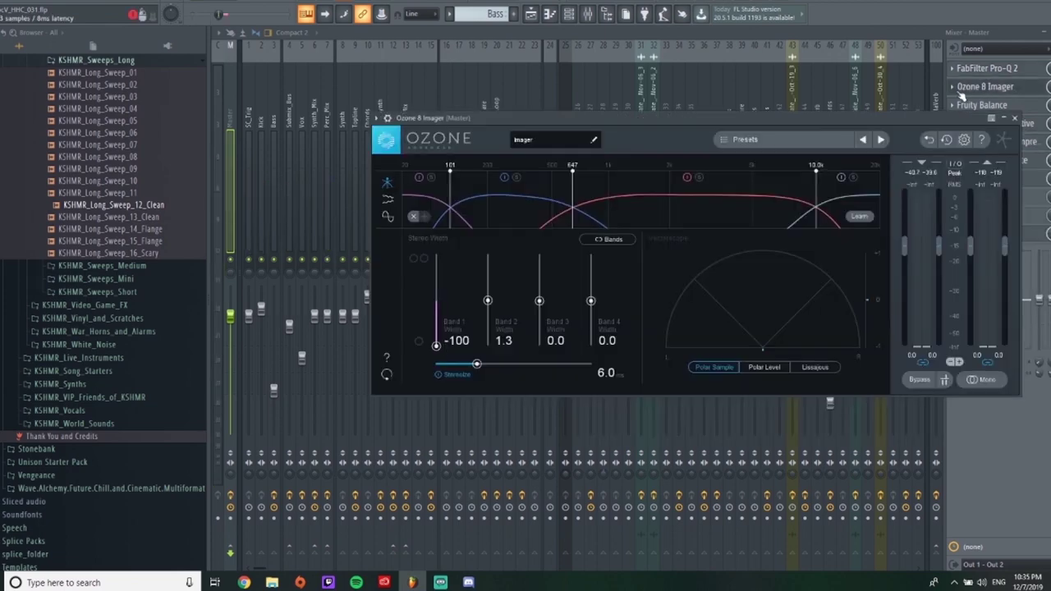
drag(450, 200, 488, 194)
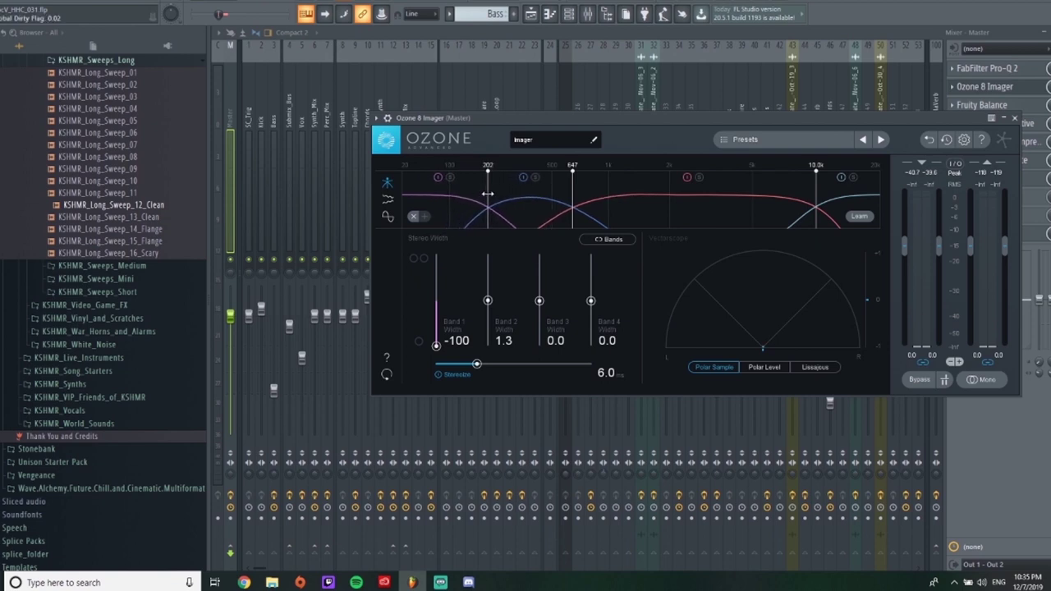
drag(594, 122, 522, 117)
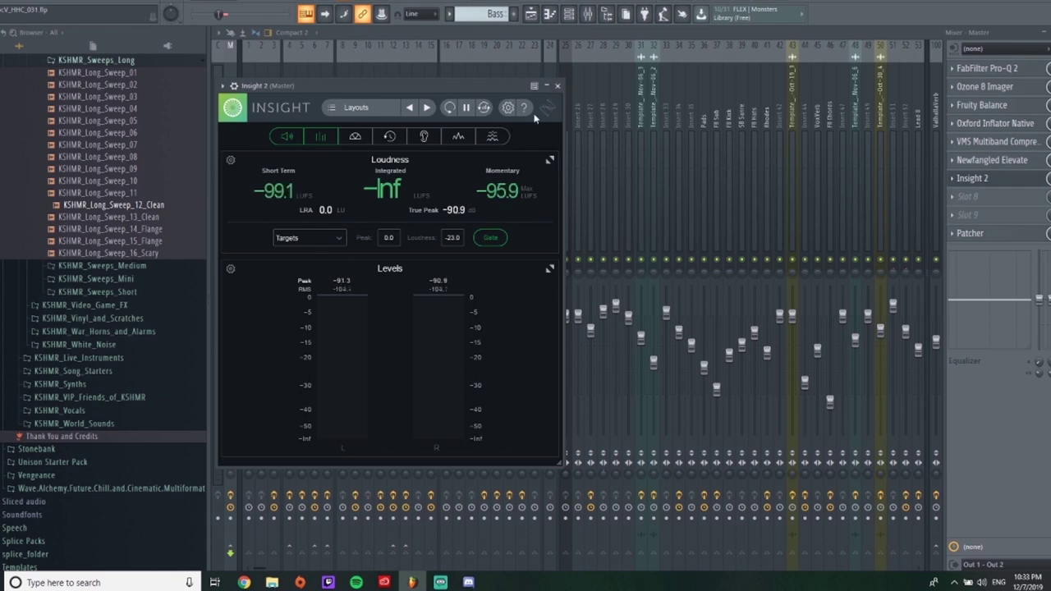
Play the track and examine the Master's loudness and peak levels in Insight 2
click(558, 86)
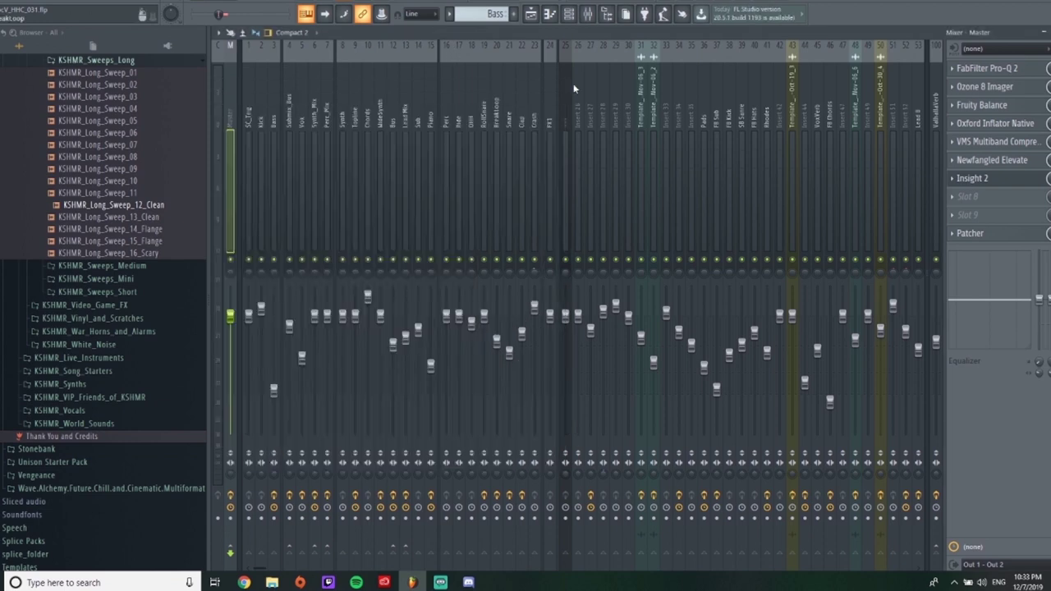
click(1004, 185)
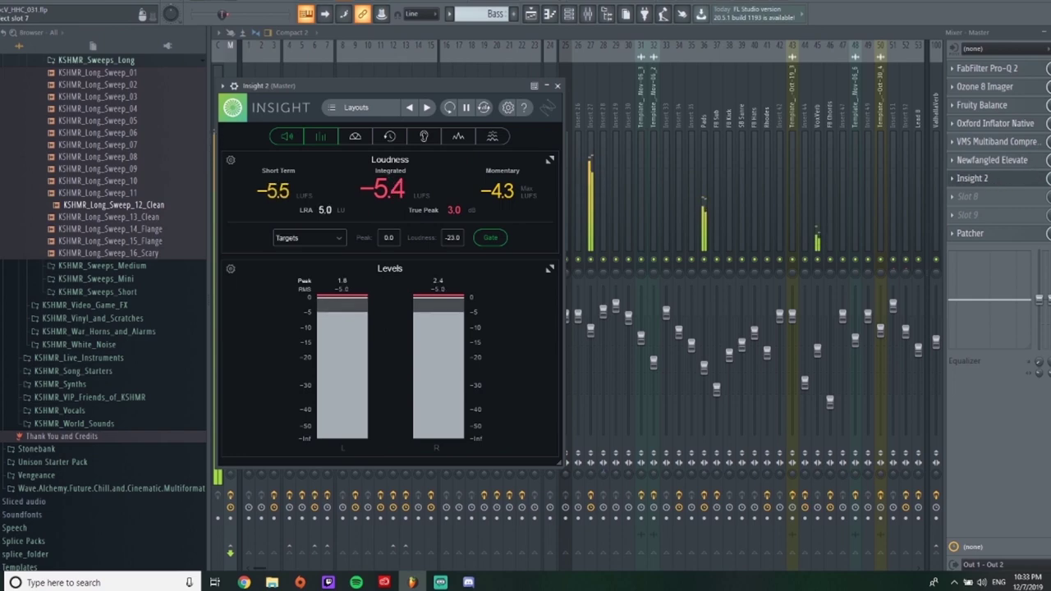
click(1009, 179)
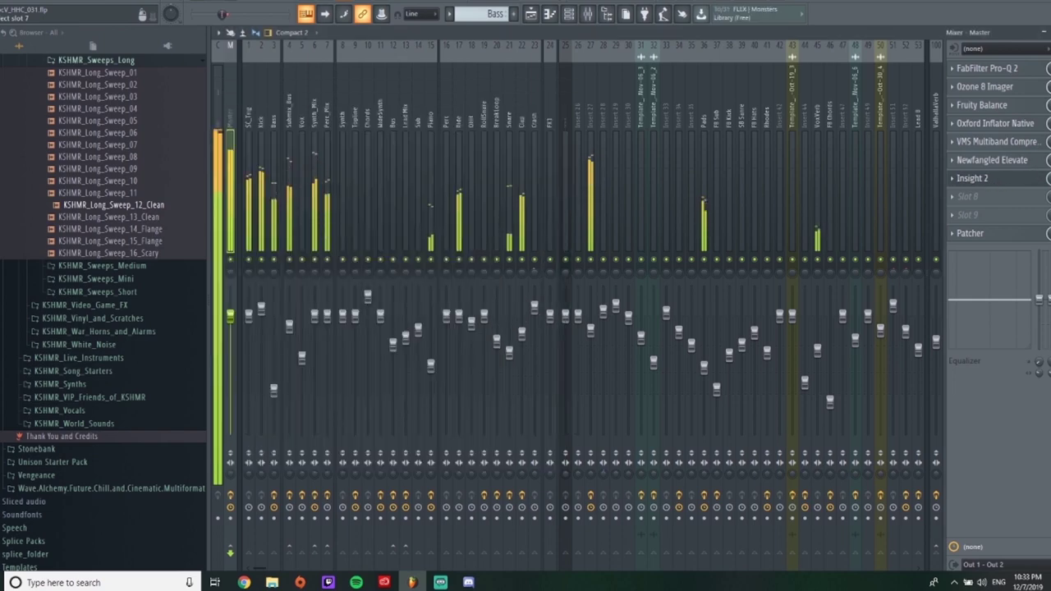
click(995, 184)
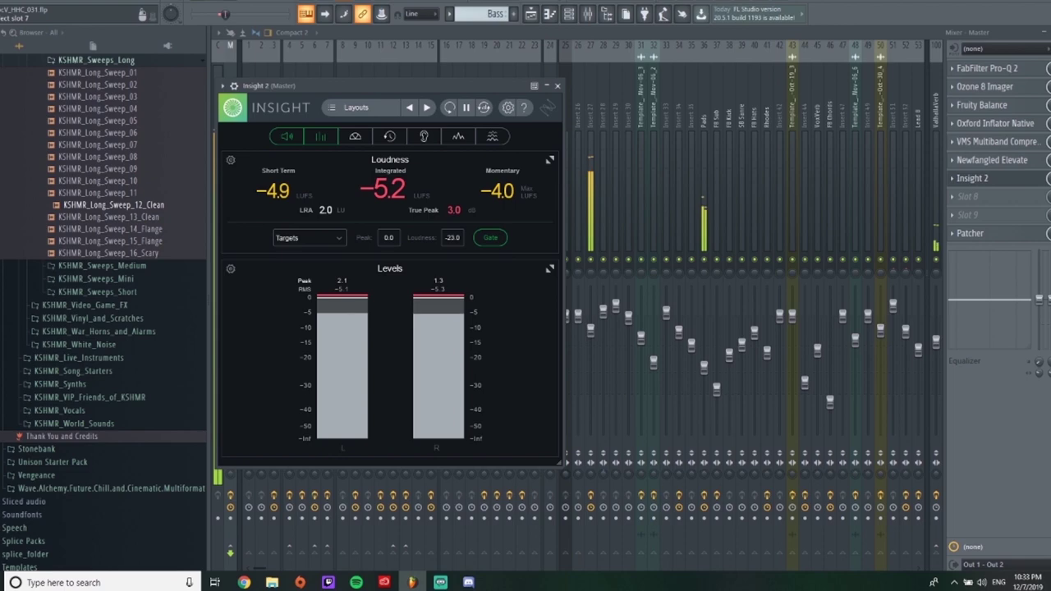
Detach the Insight 2 window and move it aside so other Master effects can be opened next to it
click(222, 85)
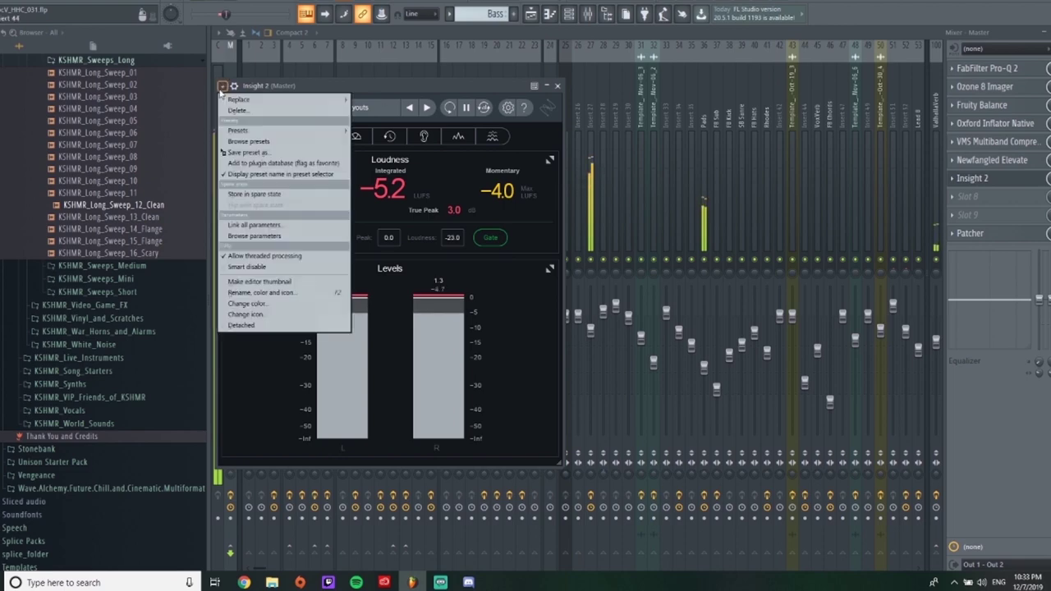
click(259, 325)
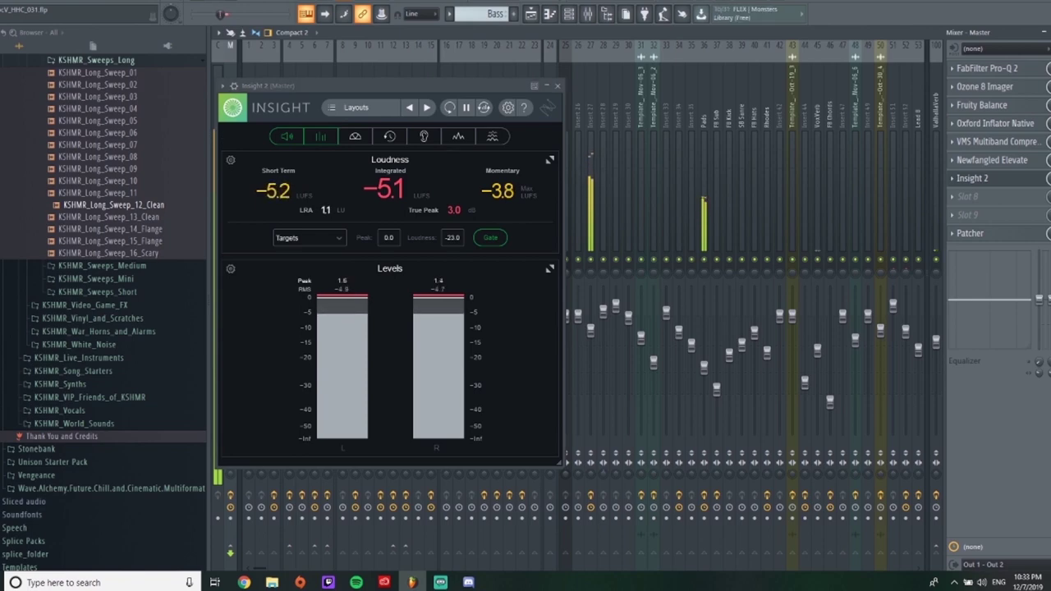
drag(345, 85, 178, 45)
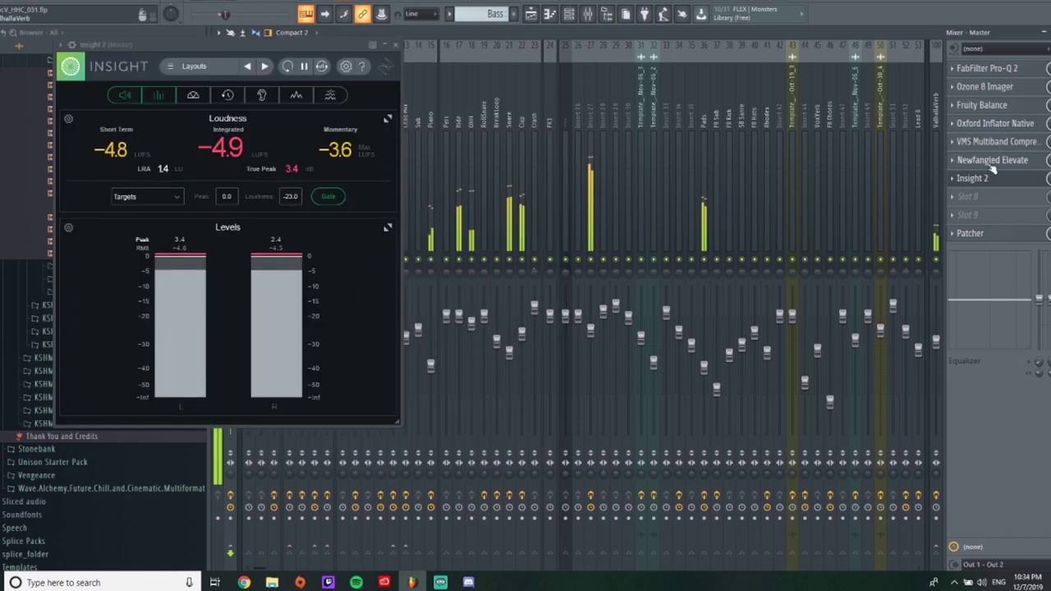
Set Newfangled Elevate's limiter gain on the Master to about 10.27 dB while monitoring Insight 2, and close Elevate
click(992, 159)
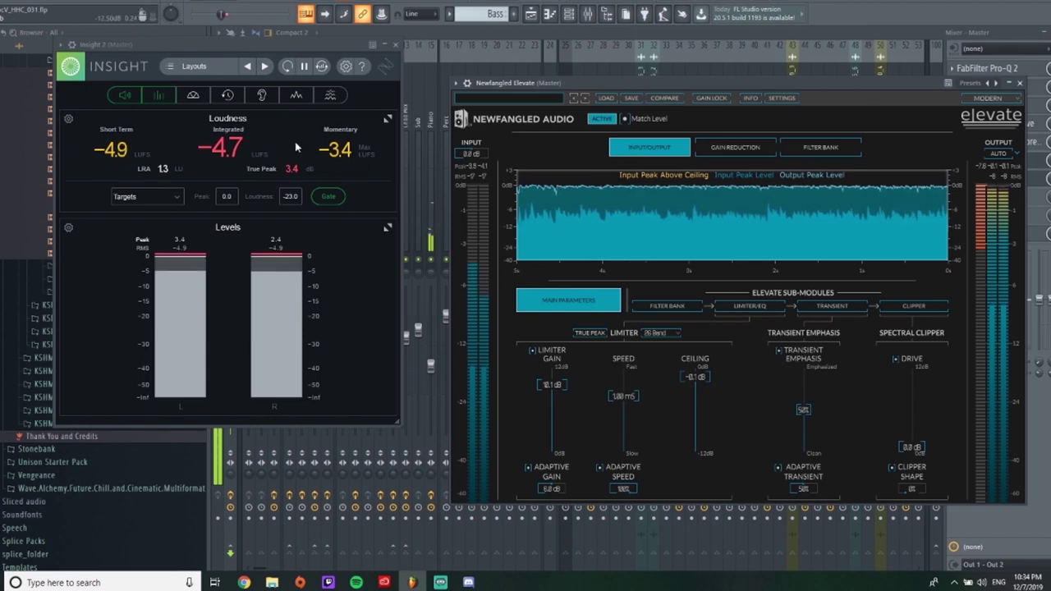
drag(557, 388, 557, 386)
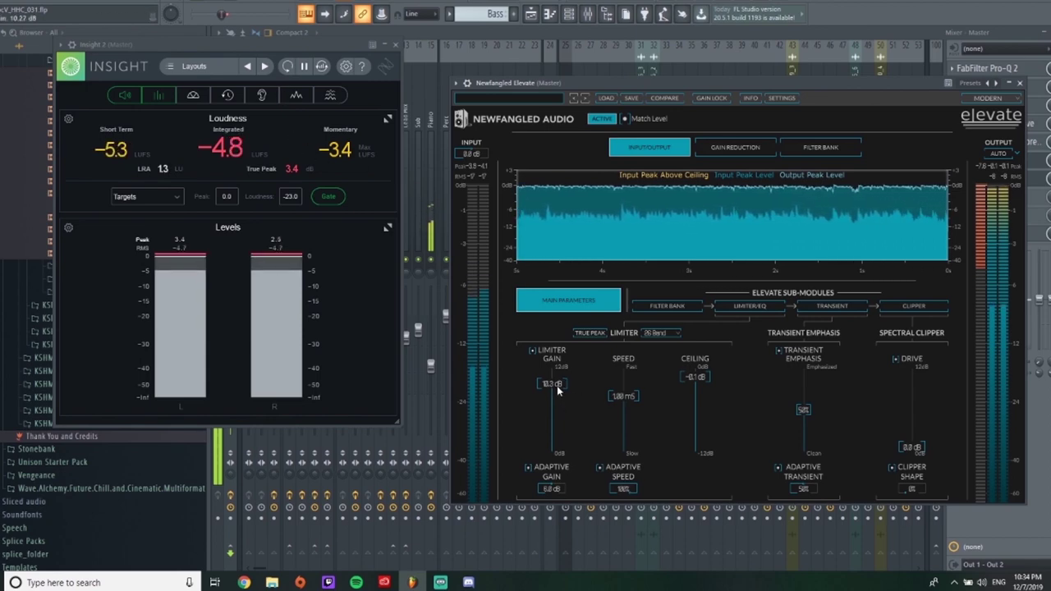
click(1021, 83)
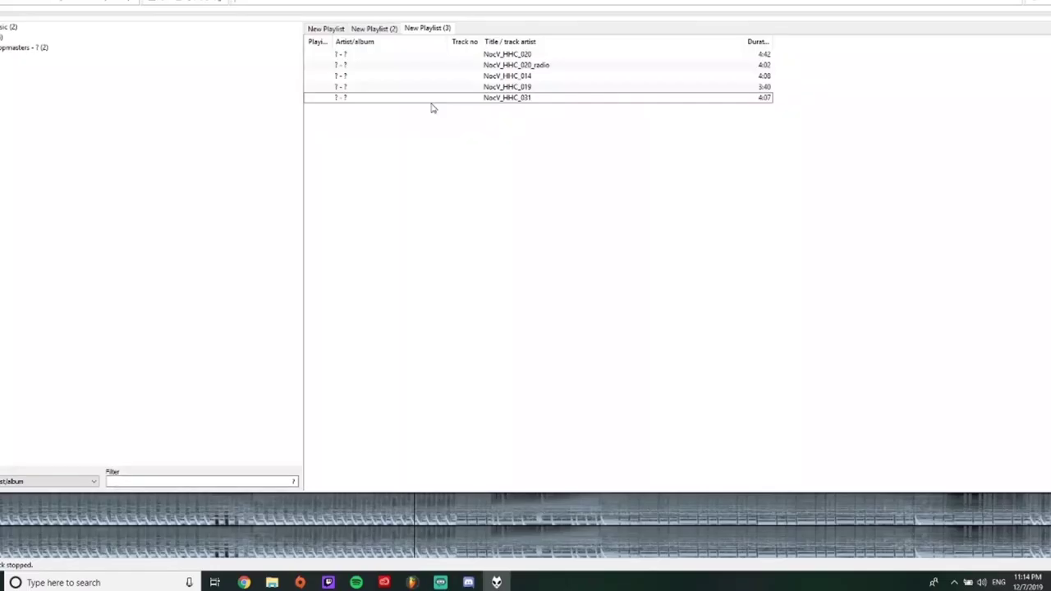
Play NocV_HHC_031 in the music player and mute the Line input in the streaming software's mixer
click(427, 99)
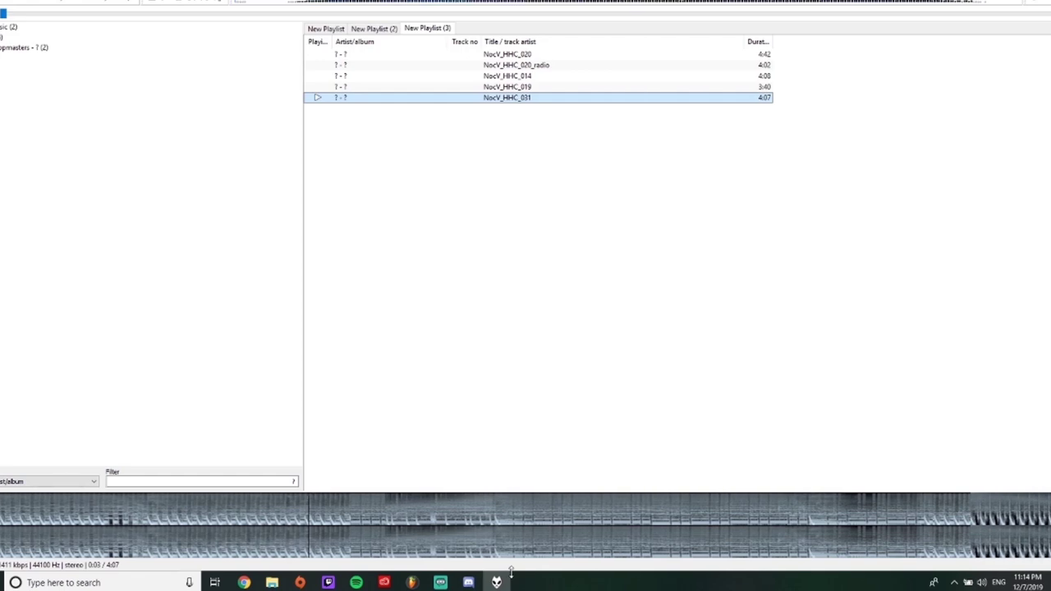
mouse_move(454, 588)
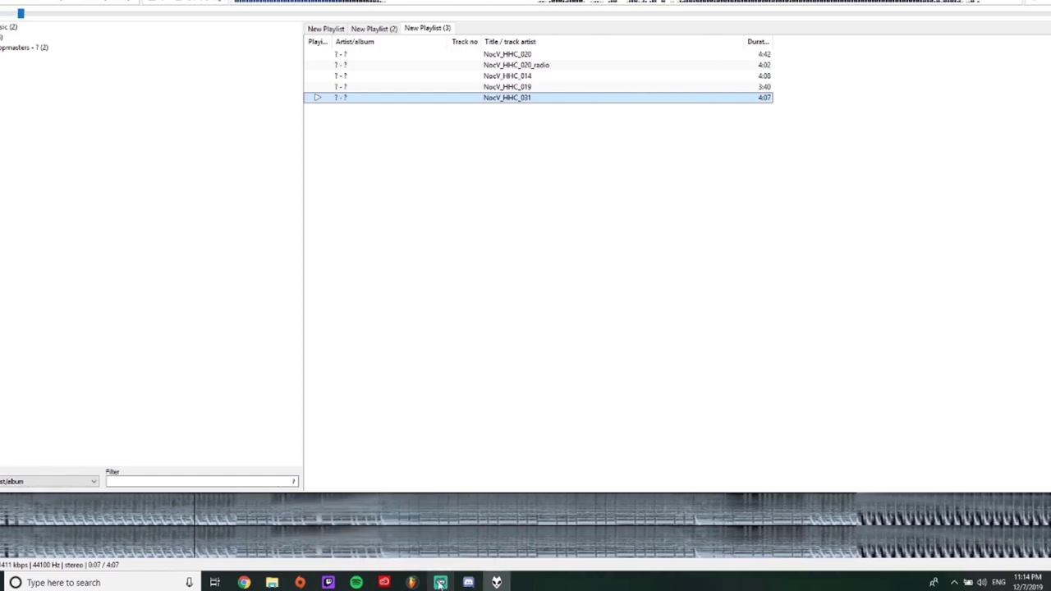
click(440, 583)
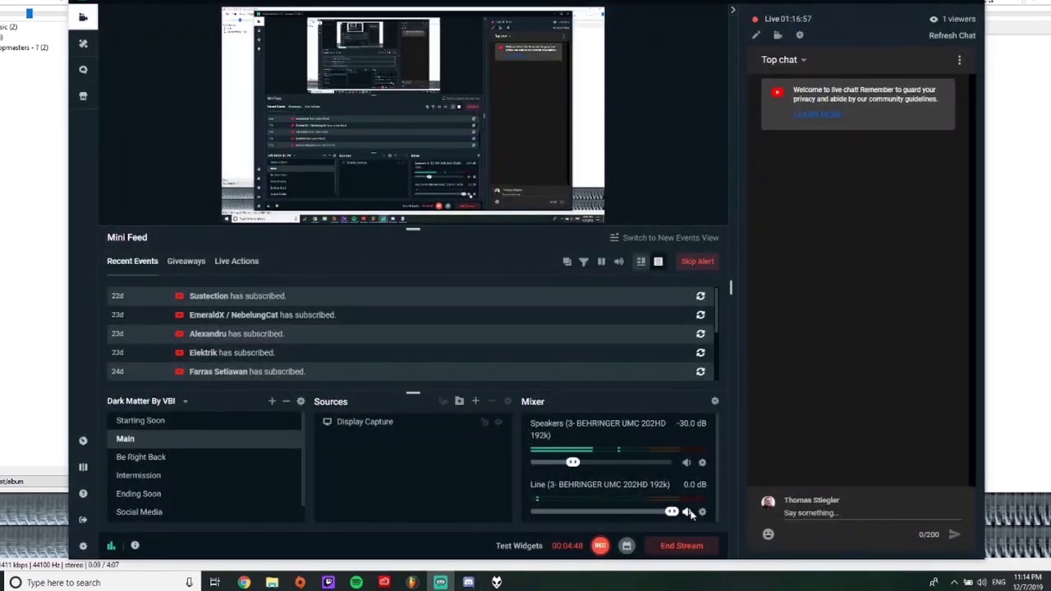
click(998, 396)
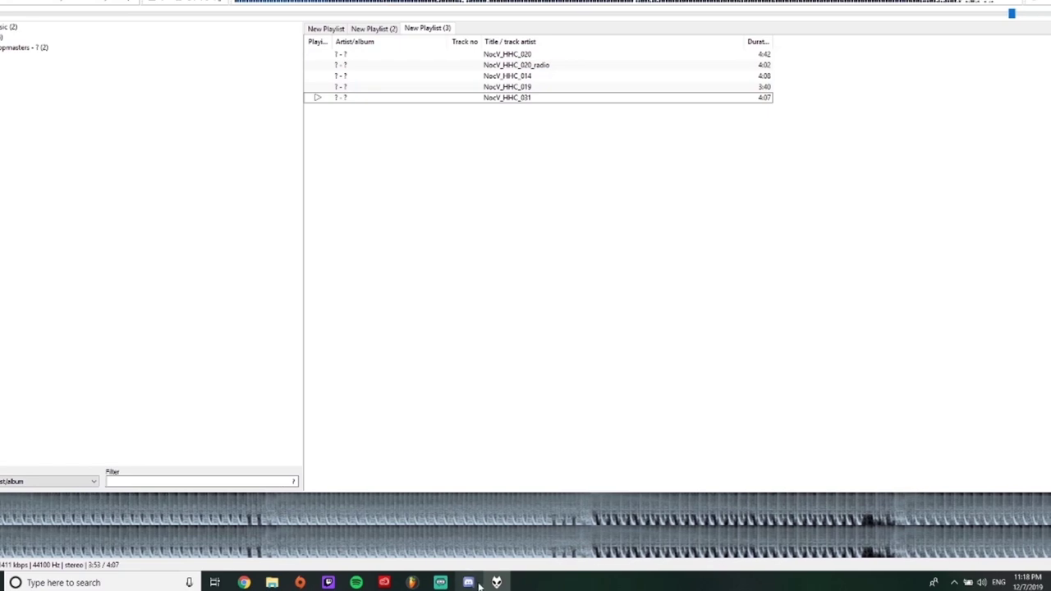
Bring up the streaming software near the end of the song, and return to the music player
click(444, 584)
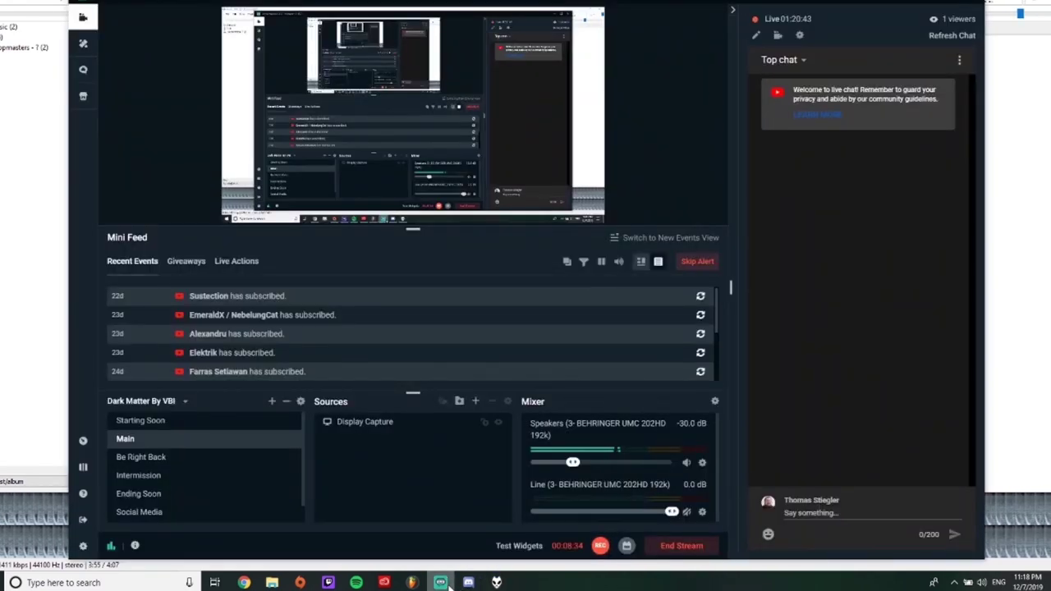
click(441, 582)
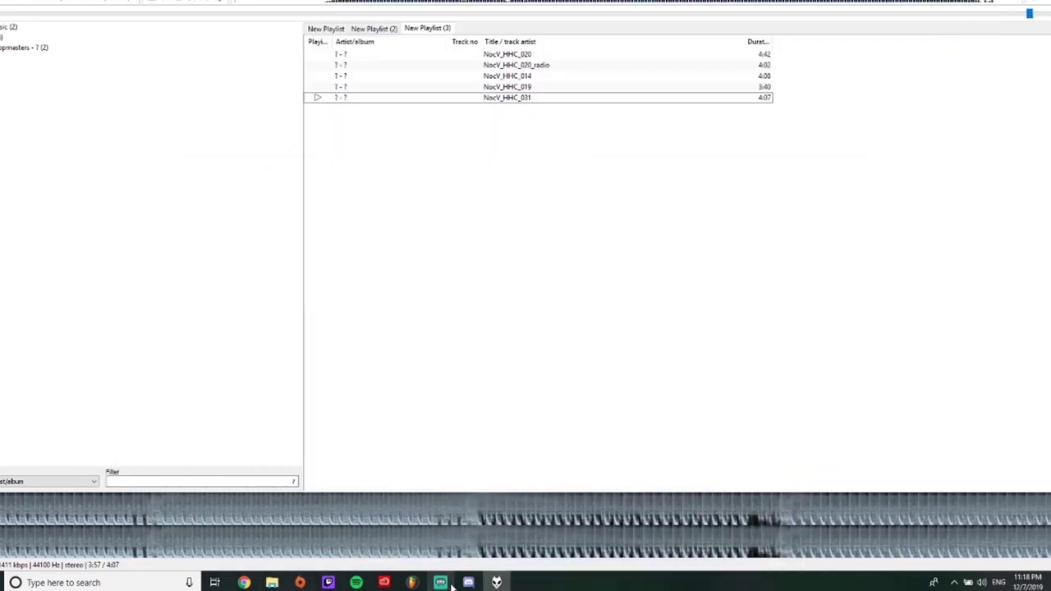